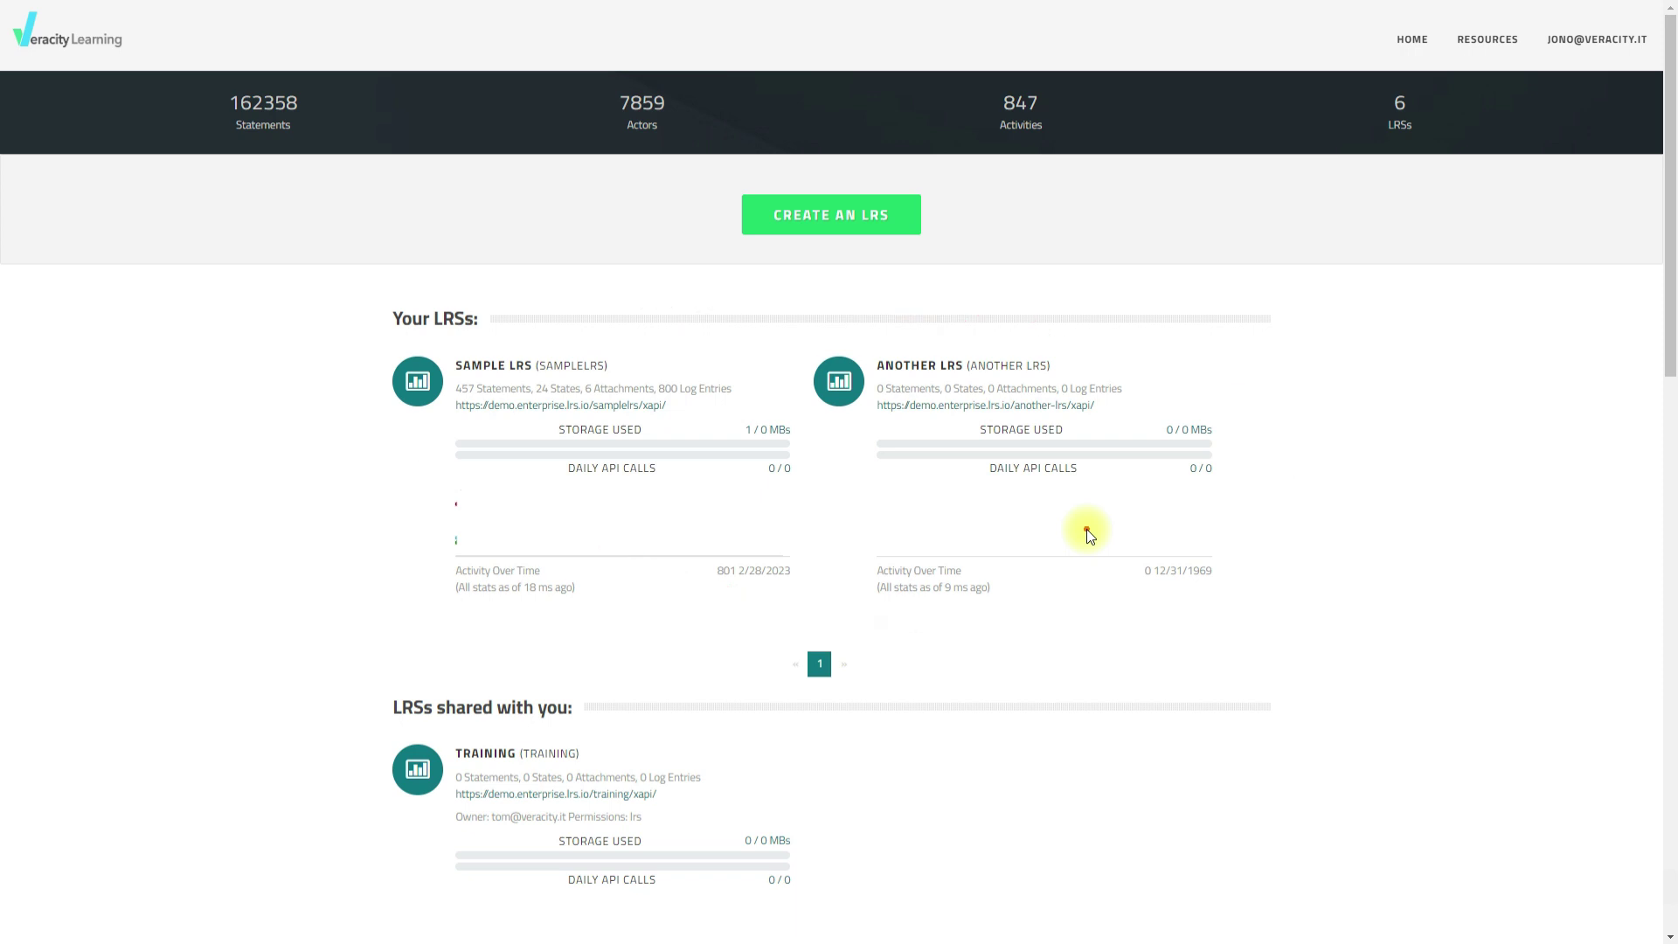
{"action": "mouse_move", "coordinate": [960, 213]}
{"action": "left_mouse_down"}
{"action": "mouse_move", "coordinate": [821, 165]}
{"action": "mouse_move", "coordinate": [718, 223]}
{"action": "mouse_move", "coordinate": [942, 264]}
{"action": "left_mouse_up"}
{"action": "left_click_drag", "start_coordinate": [371, 725], "coordinate": [593, 730]}
{"action": "mouse_move", "coordinate": [791, 770]}
{"action": "left_mouse_down"}
{"action": "mouse_move", "coordinate": [603, 725]}
{"action": "mouse_move", "coordinate": [319, 800]}
{"action": "mouse_move", "coordinate": [1024, 908]}
{"action": "mouse_move", "coordinate": [659, 753]}
{"action": "left_mouse_up"}
{"action": "left_click", "coordinate": [771, 832]}
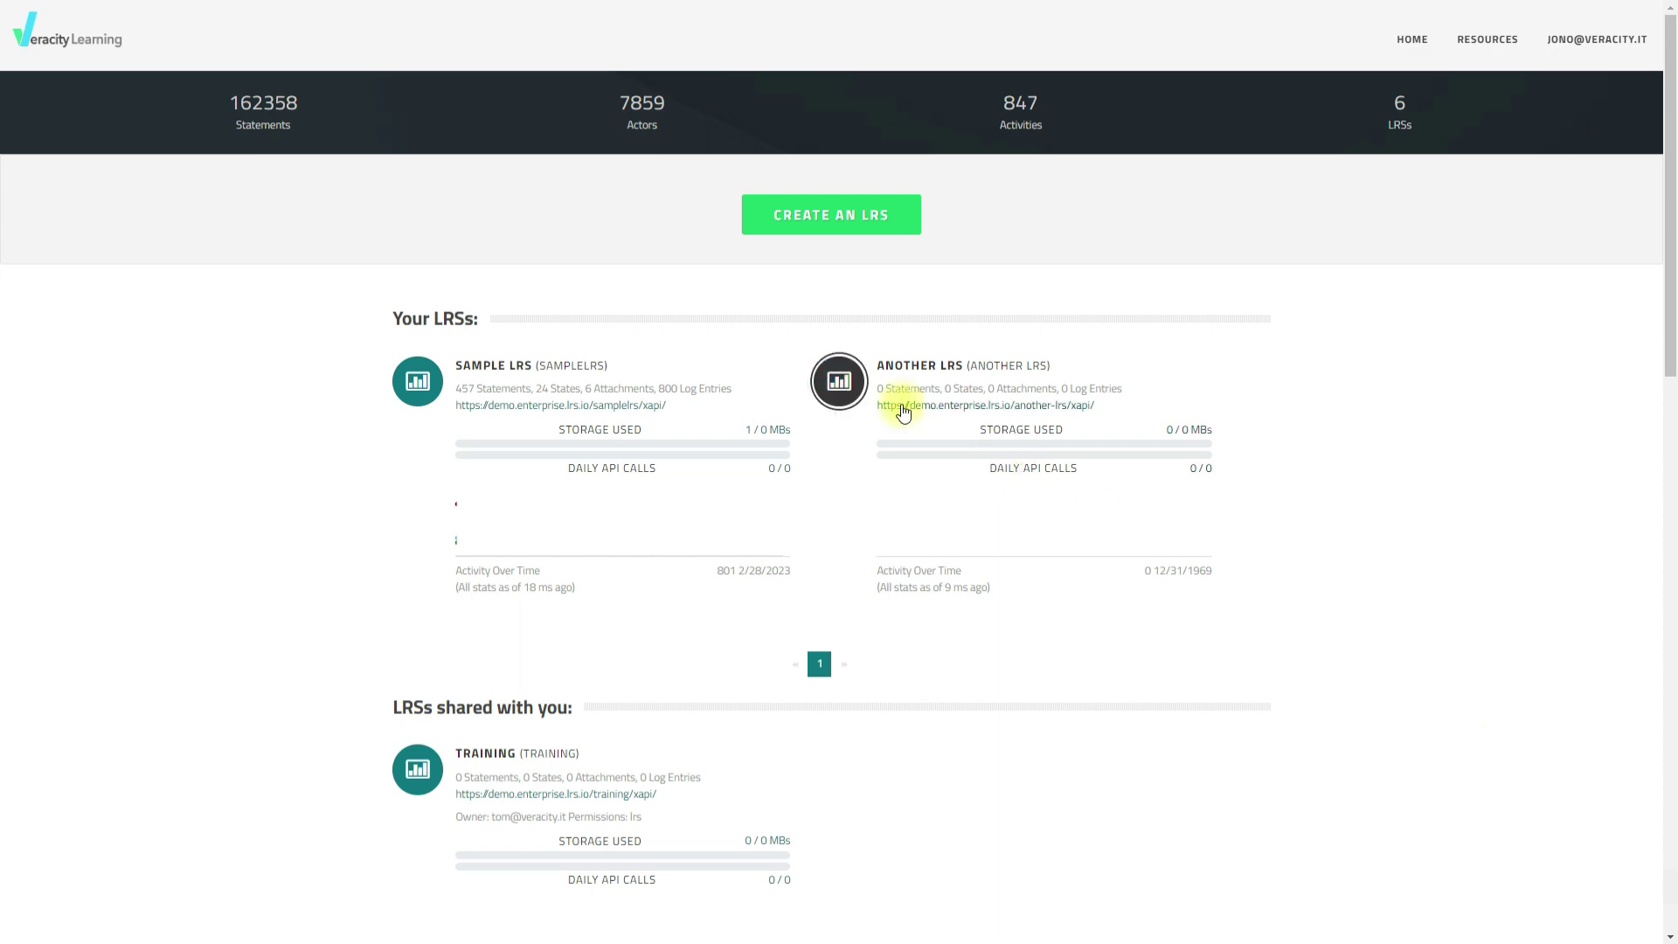
- Open Another LRS and go to its Change Permissions page under all management tools
{"action": "left_click", "coordinate": [952, 367]}
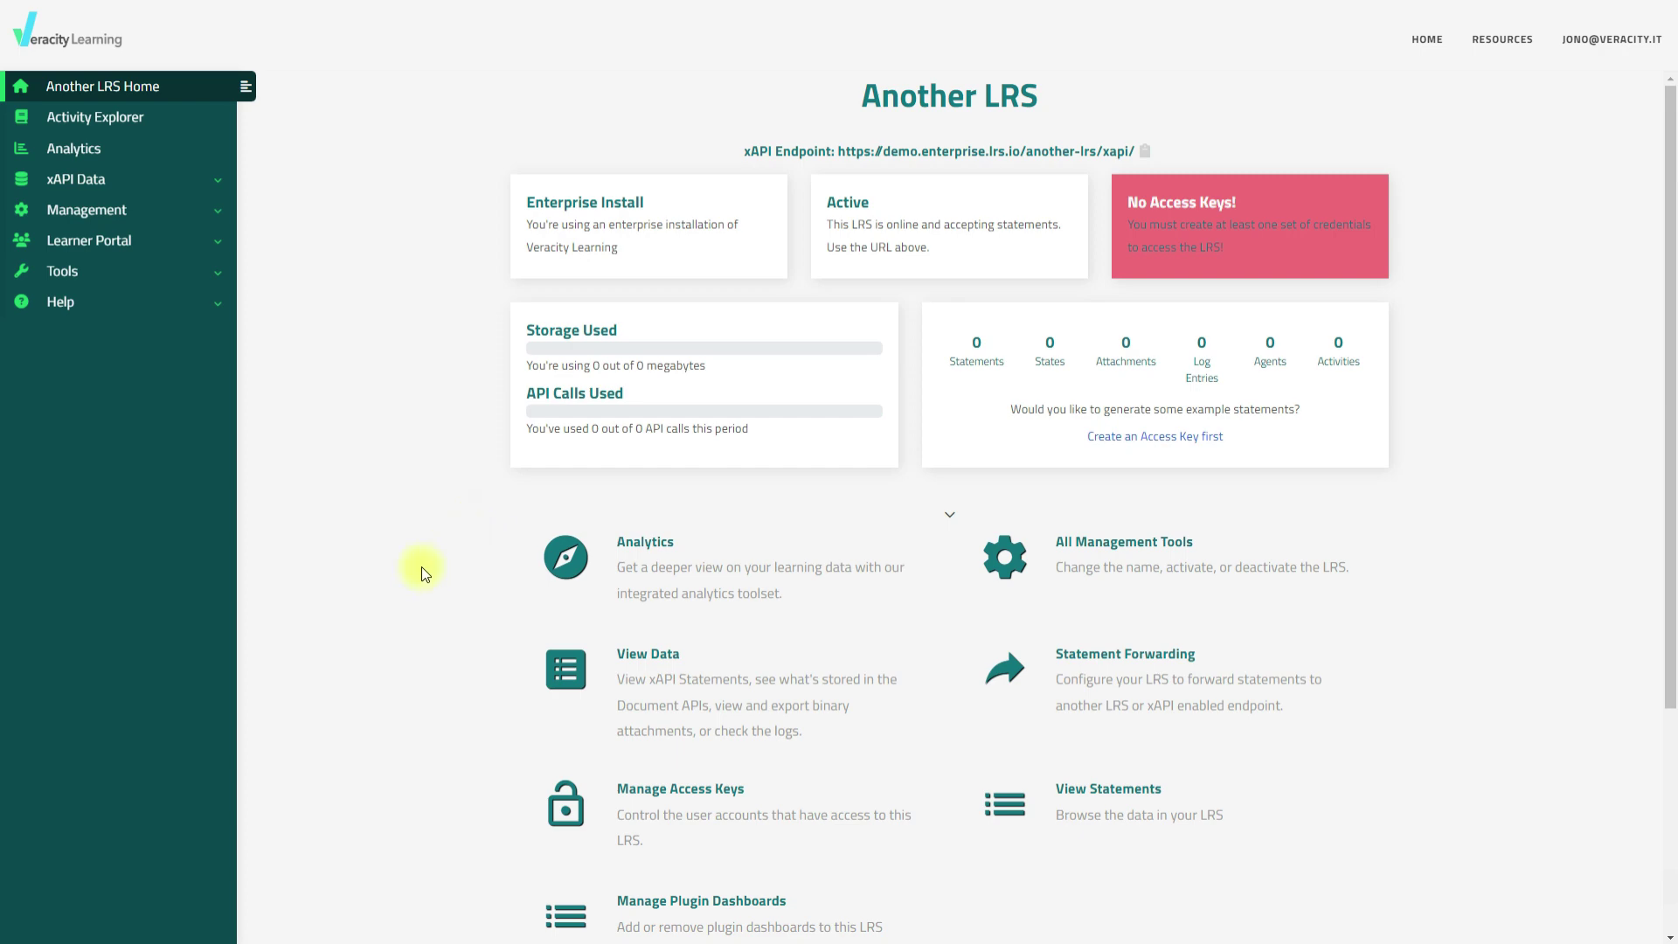
{"action": "key", "text": "ctrl+plus"}
{"action": "key", "text": "ctrl+plus"}
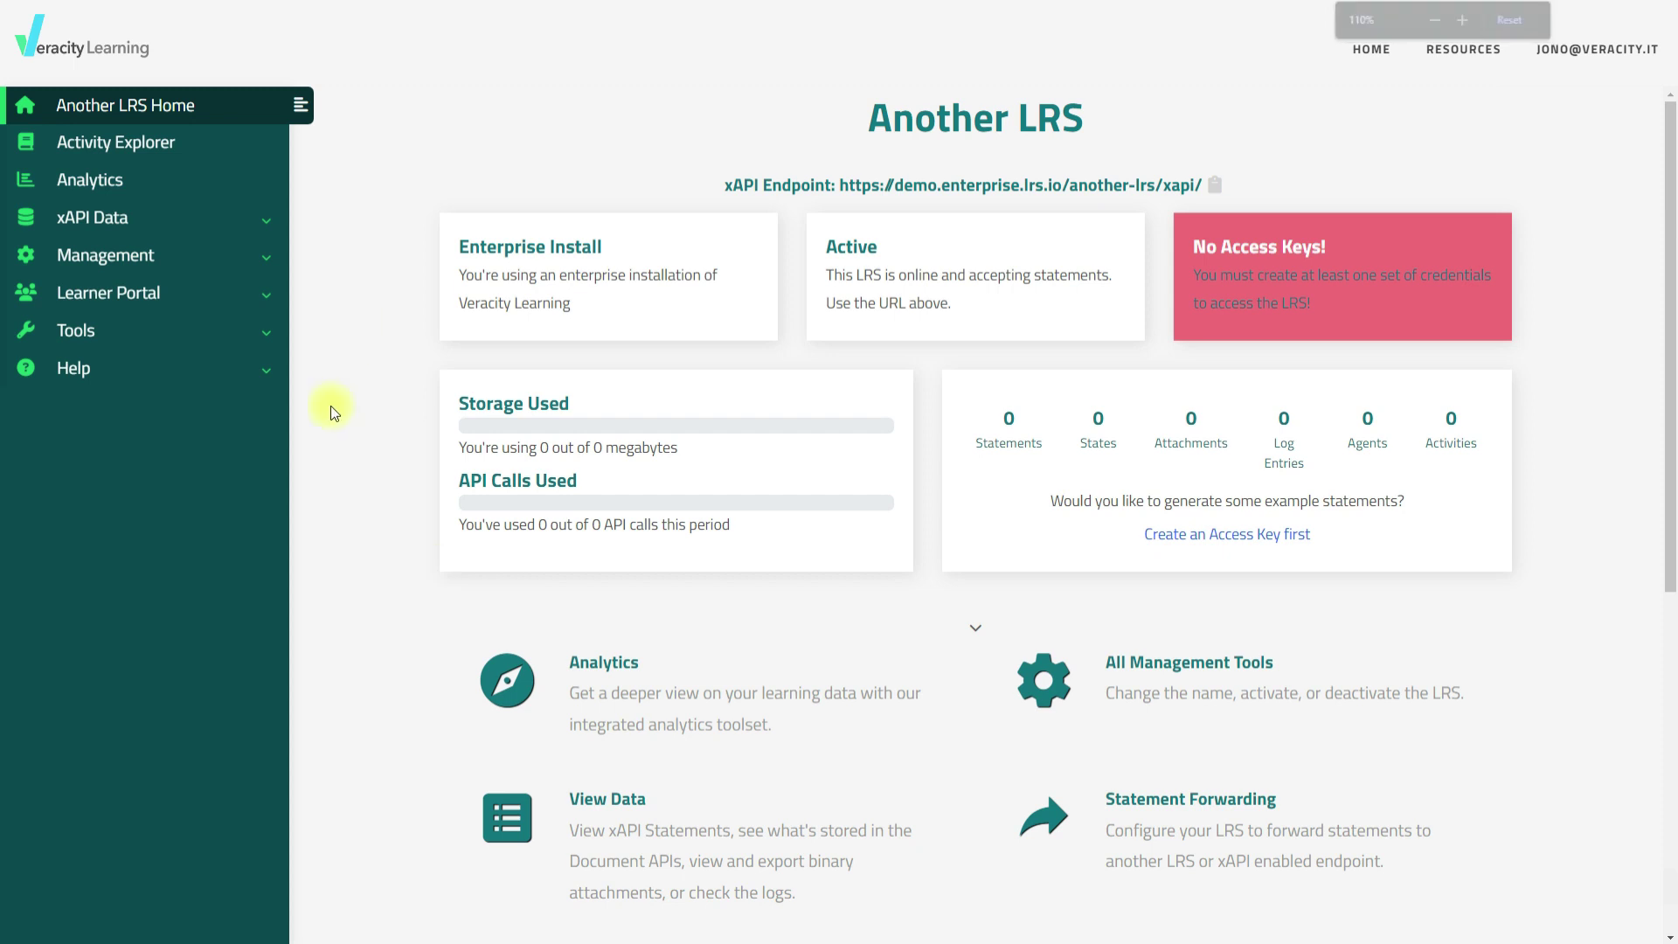
{"action": "left_click", "coordinate": [276, 264]}
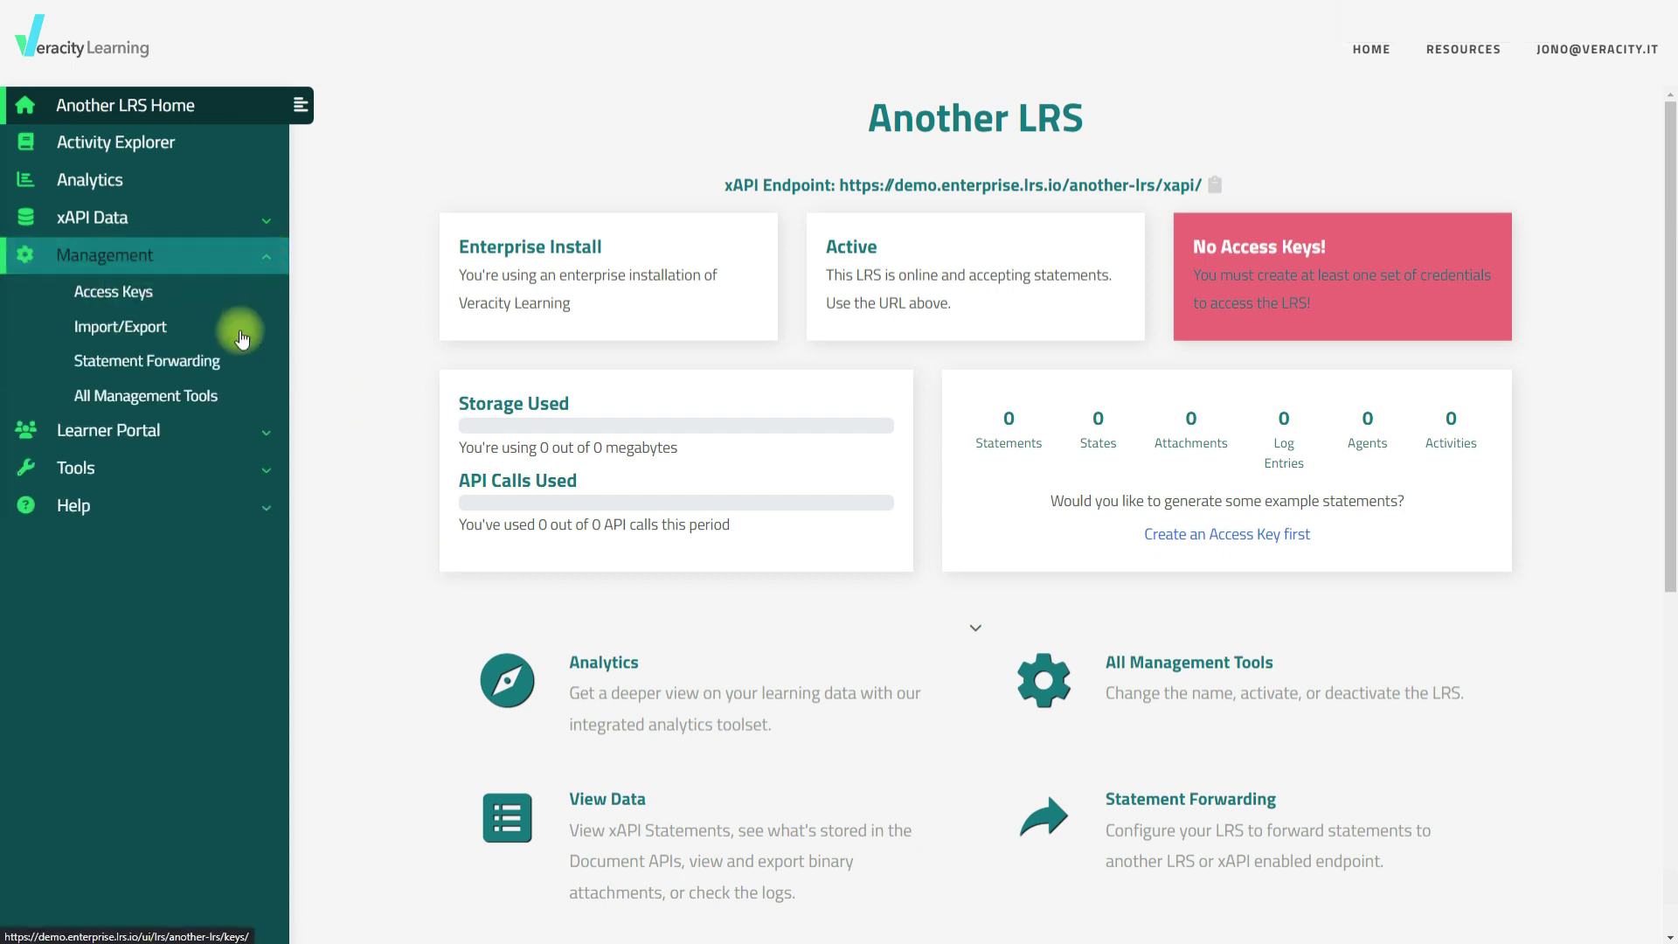
{"action": "left_click", "coordinate": [244, 404]}
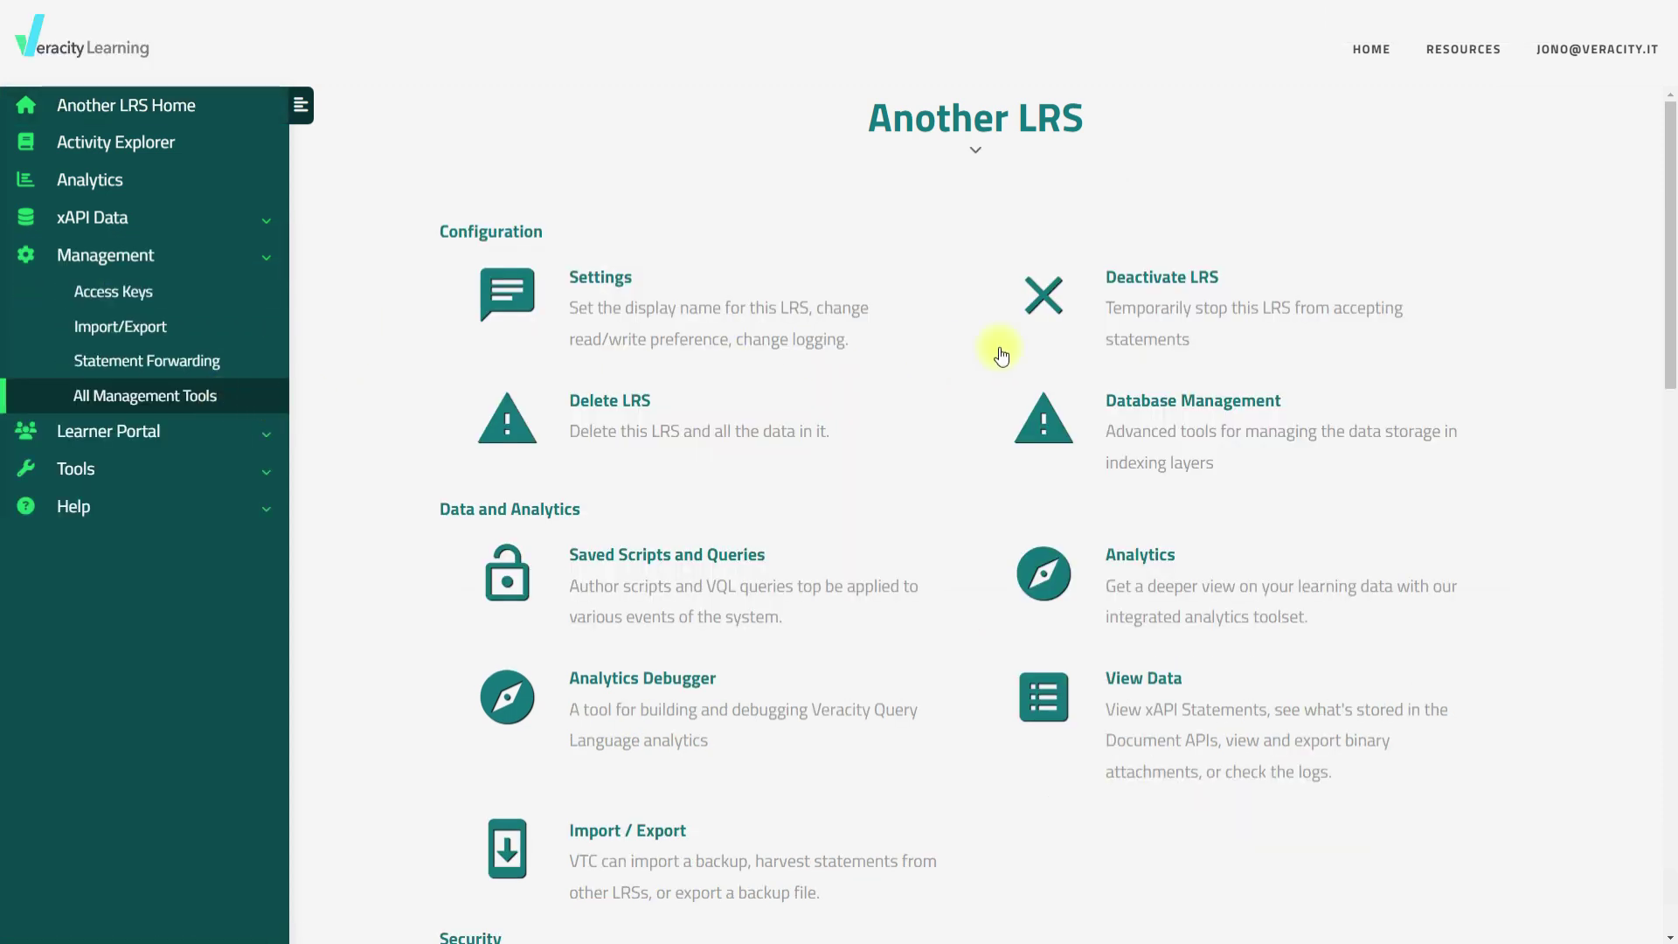
{"action": "scroll", "coordinate": [1000, 344], "scroll_direction": "down", "scroll_amount": 4}
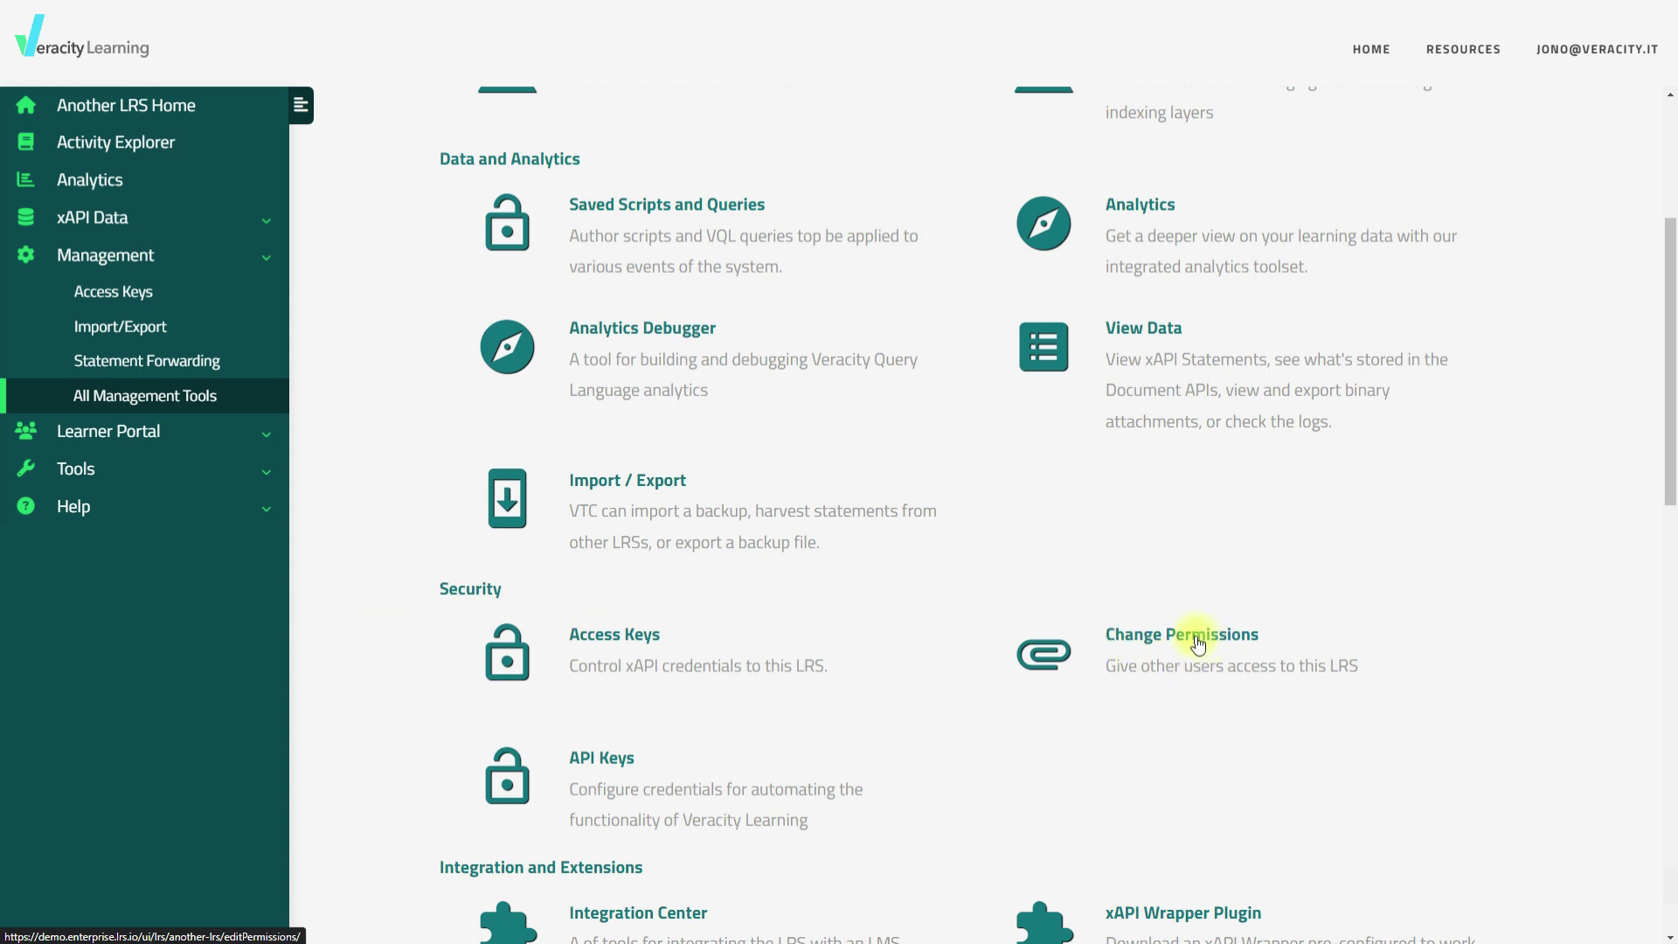
{"action": "left_click", "coordinate": [1197, 641]}
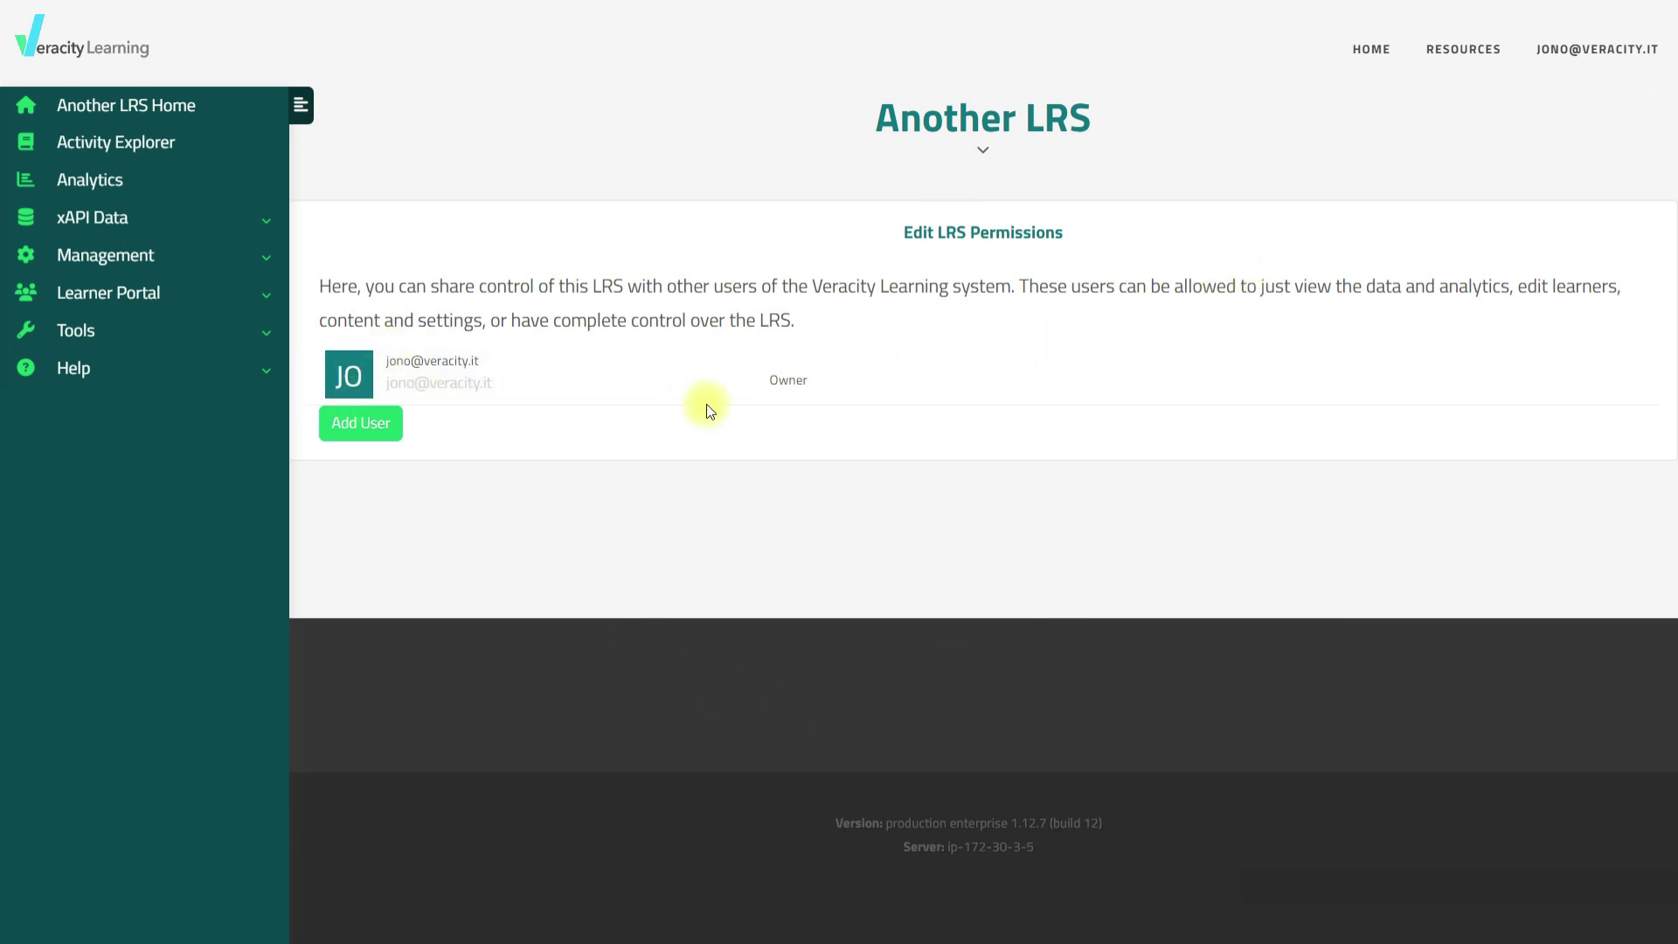
{"action": "double_click", "coordinate": [788, 379]}
{"action": "left_click", "coordinate": [681, 522]}
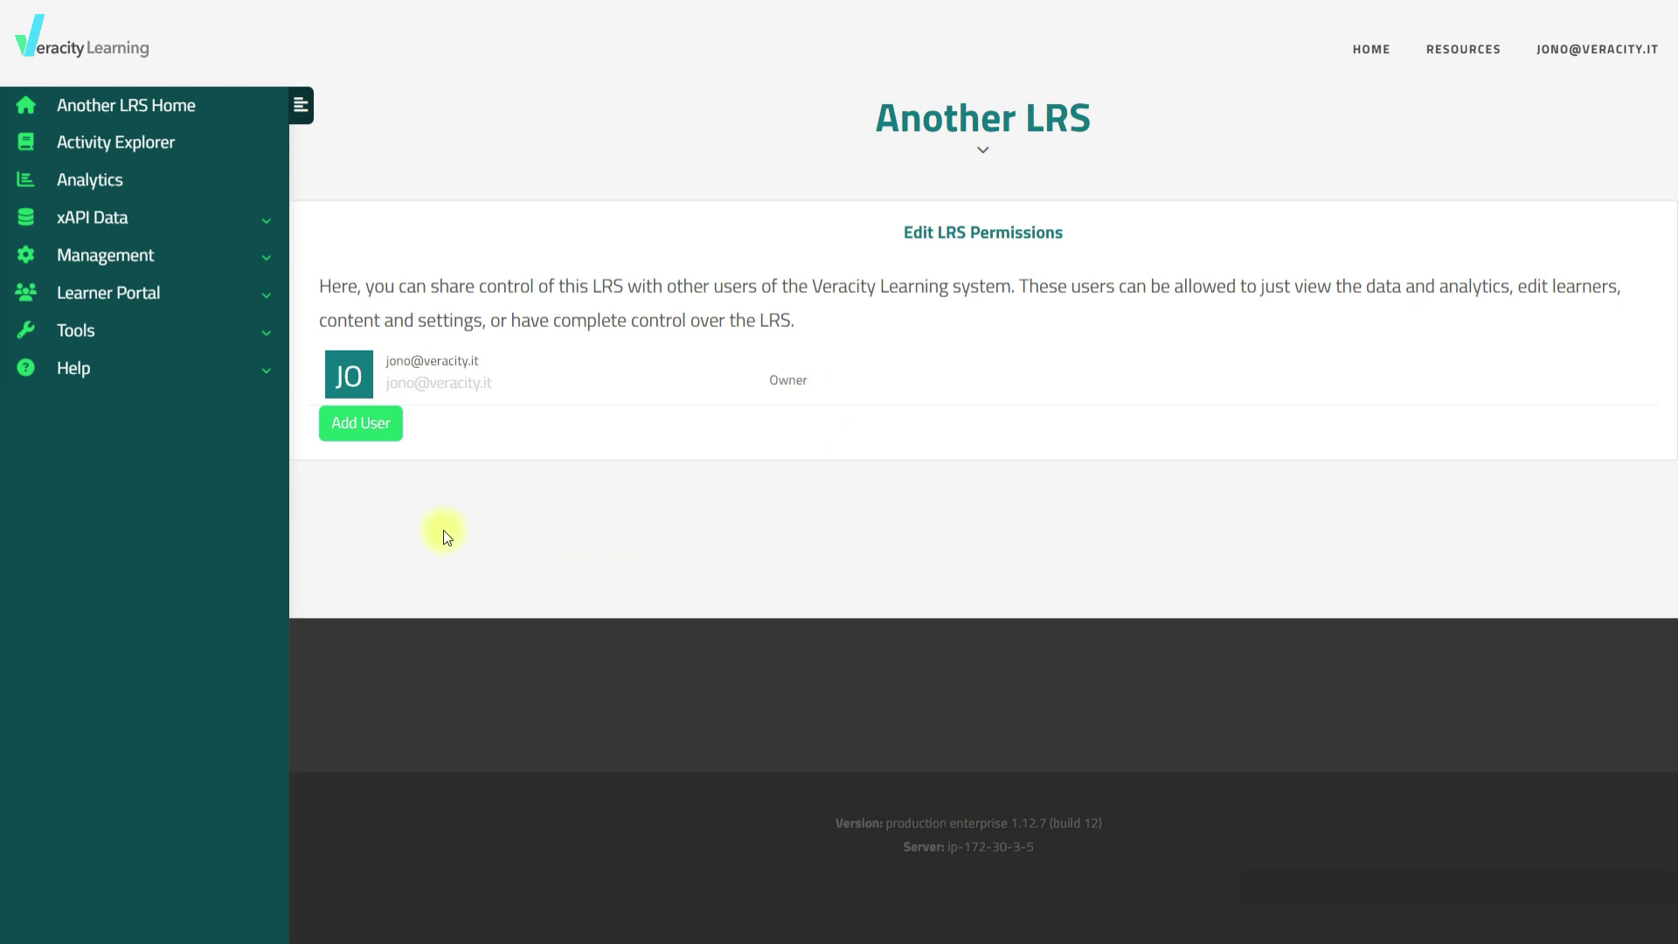
- Add the last user in the user list to the LRS permissions and review the preset roles available for that user
{"action": "left_click", "coordinate": [367, 427]}
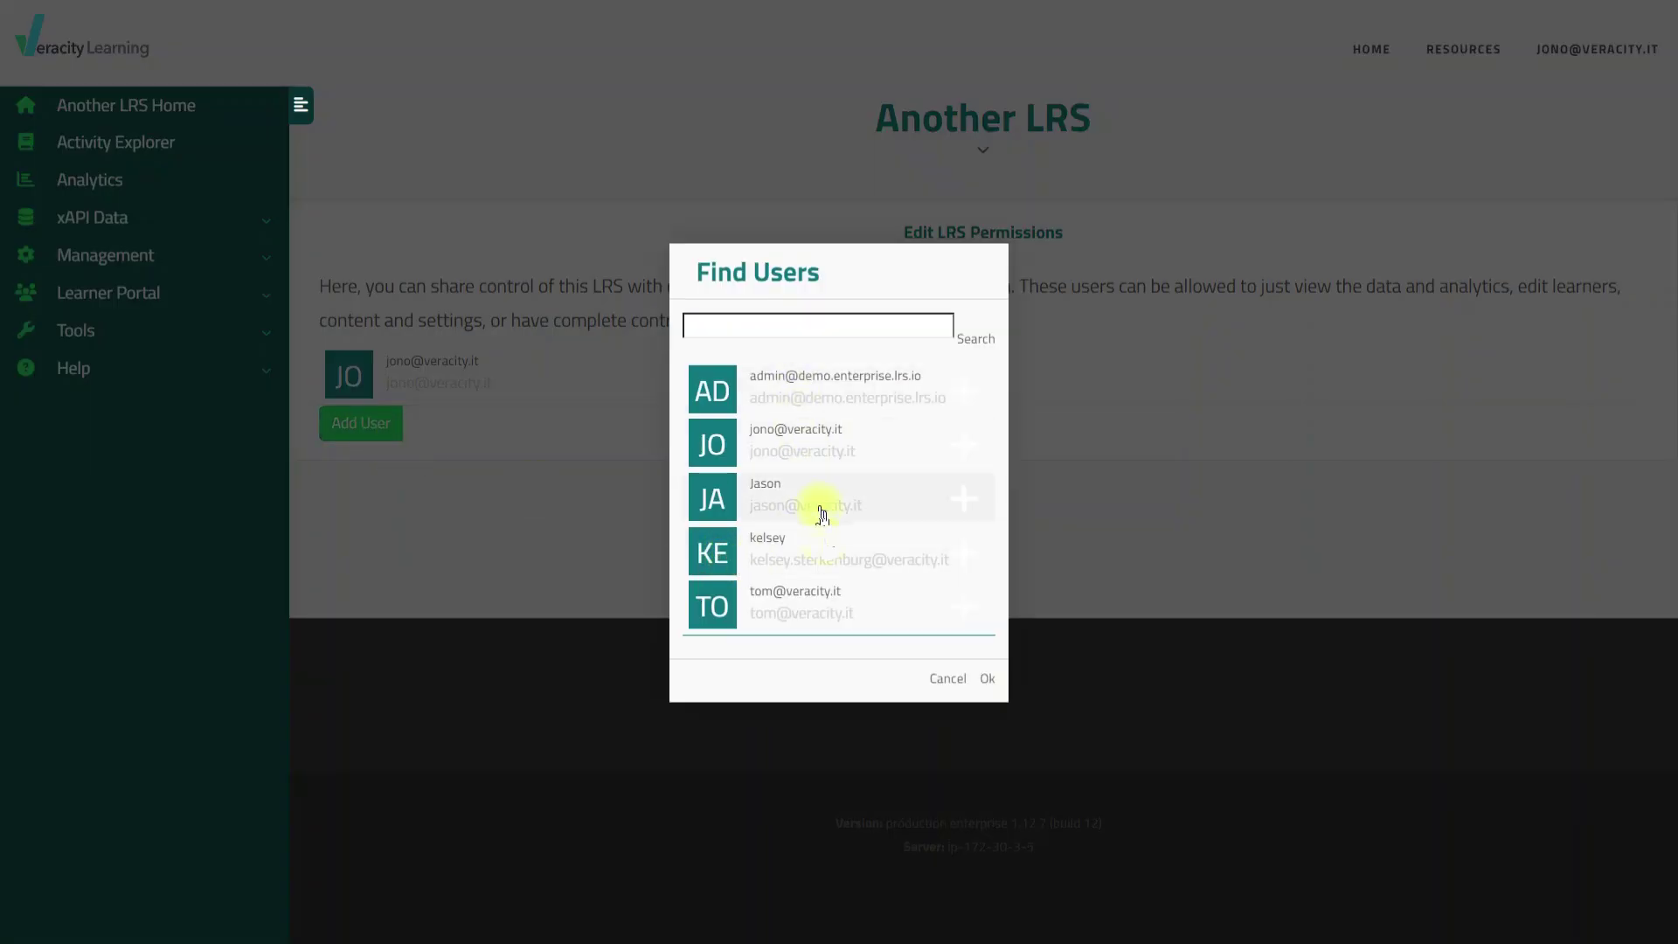
{"action": "left_click", "coordinate": [965, 606]}
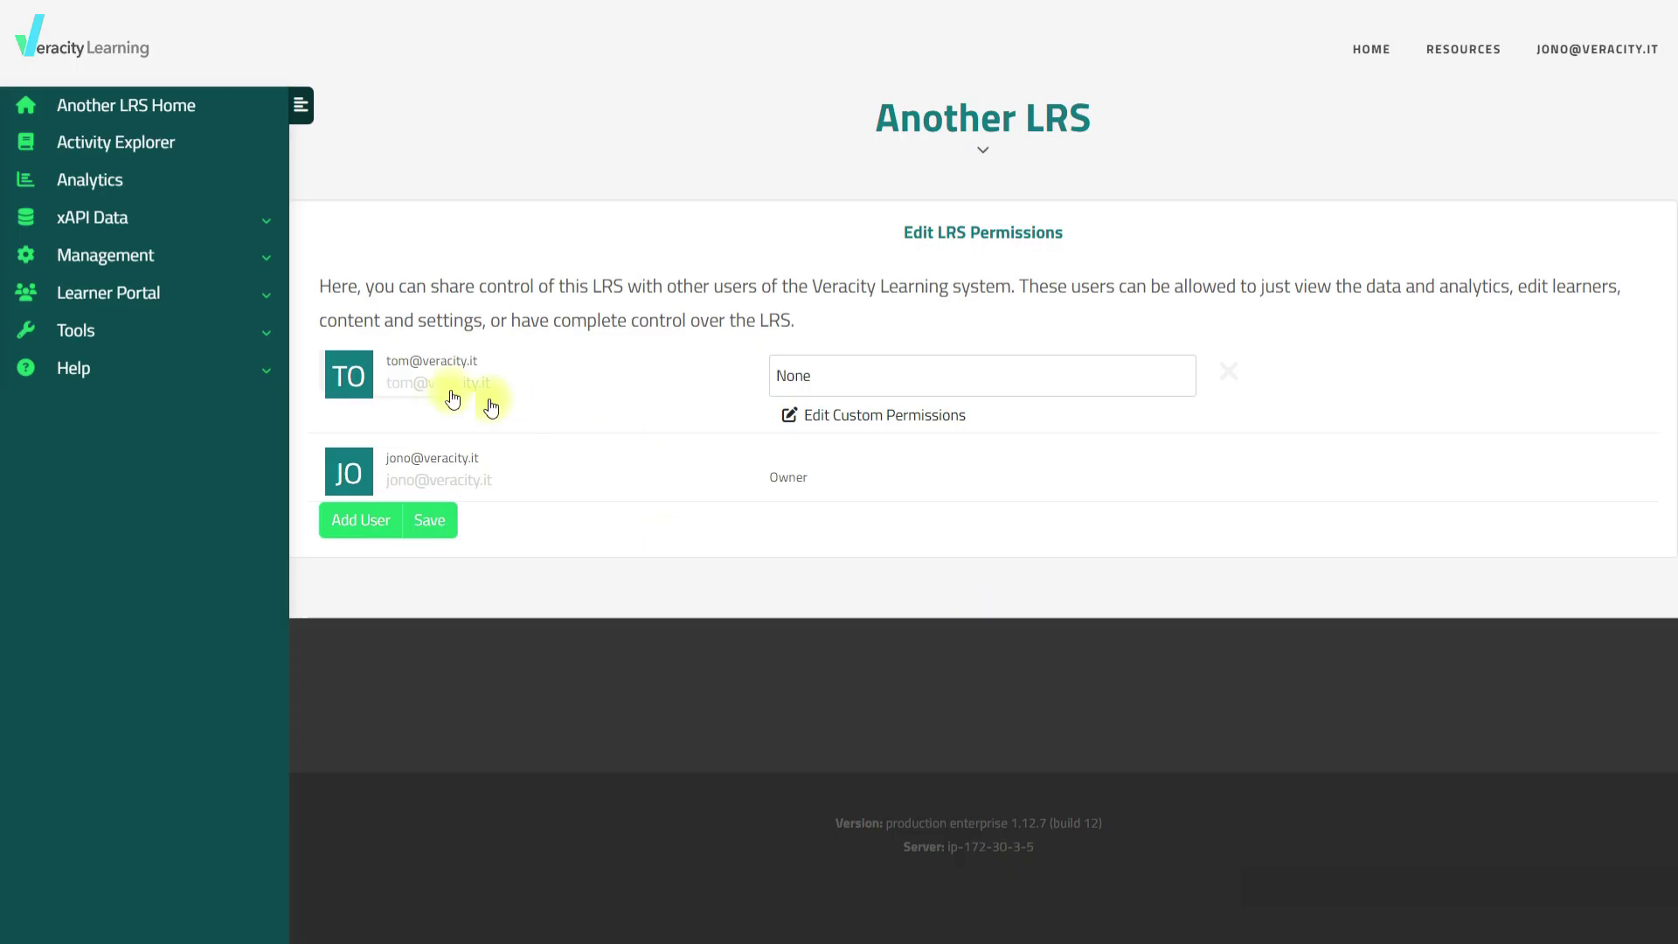
{"action": "left_click", "coordinate": [902, 374]}
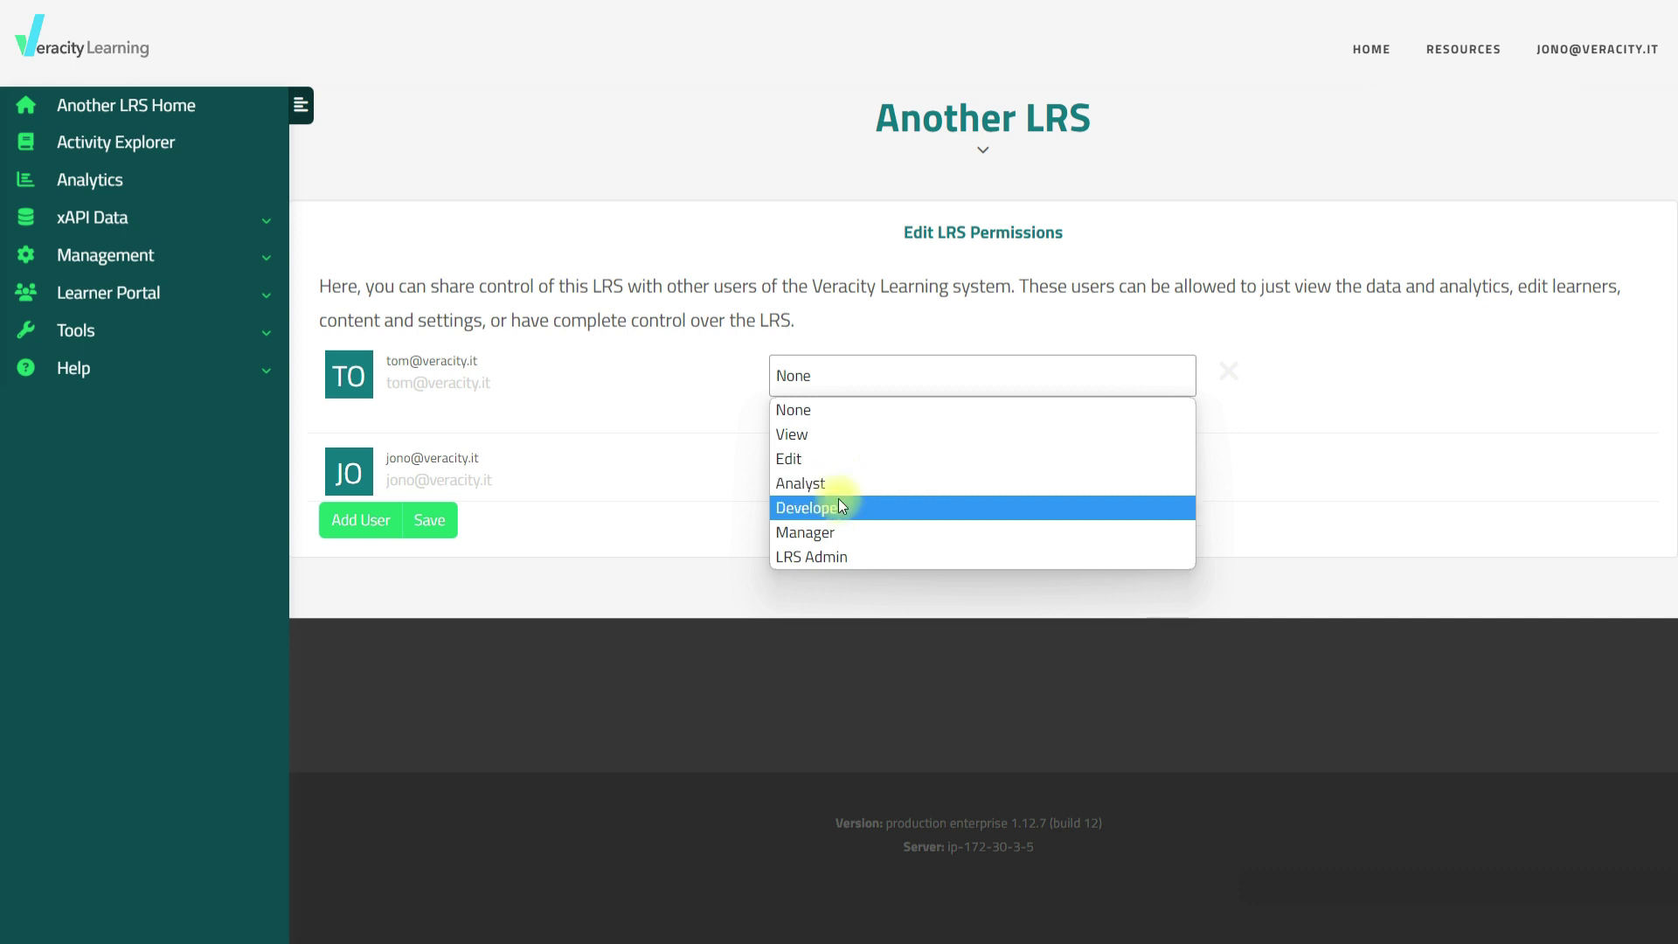
{"action": "left_click", "coordinate": [894, 297]}
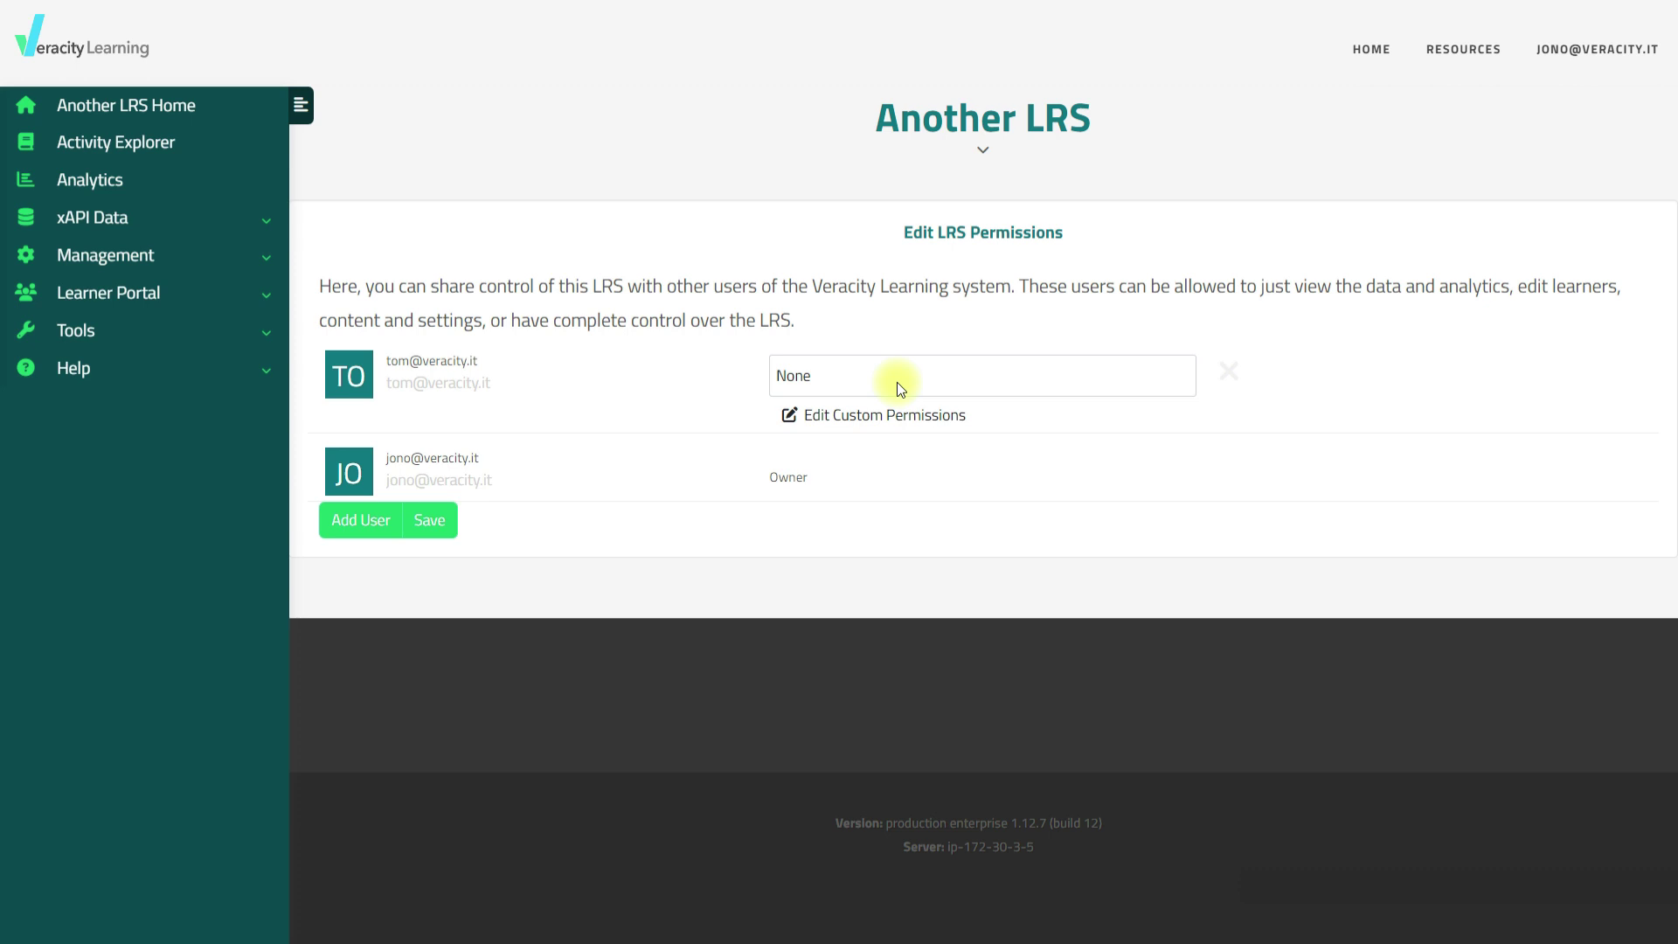
- Open the added user's custom permissions and expand the lrs, class, content, course and content edit branches
{"action": "left_click", "coordinate": [850, 417]}
{"action": "left_click", "coordinate": [753, 469]}
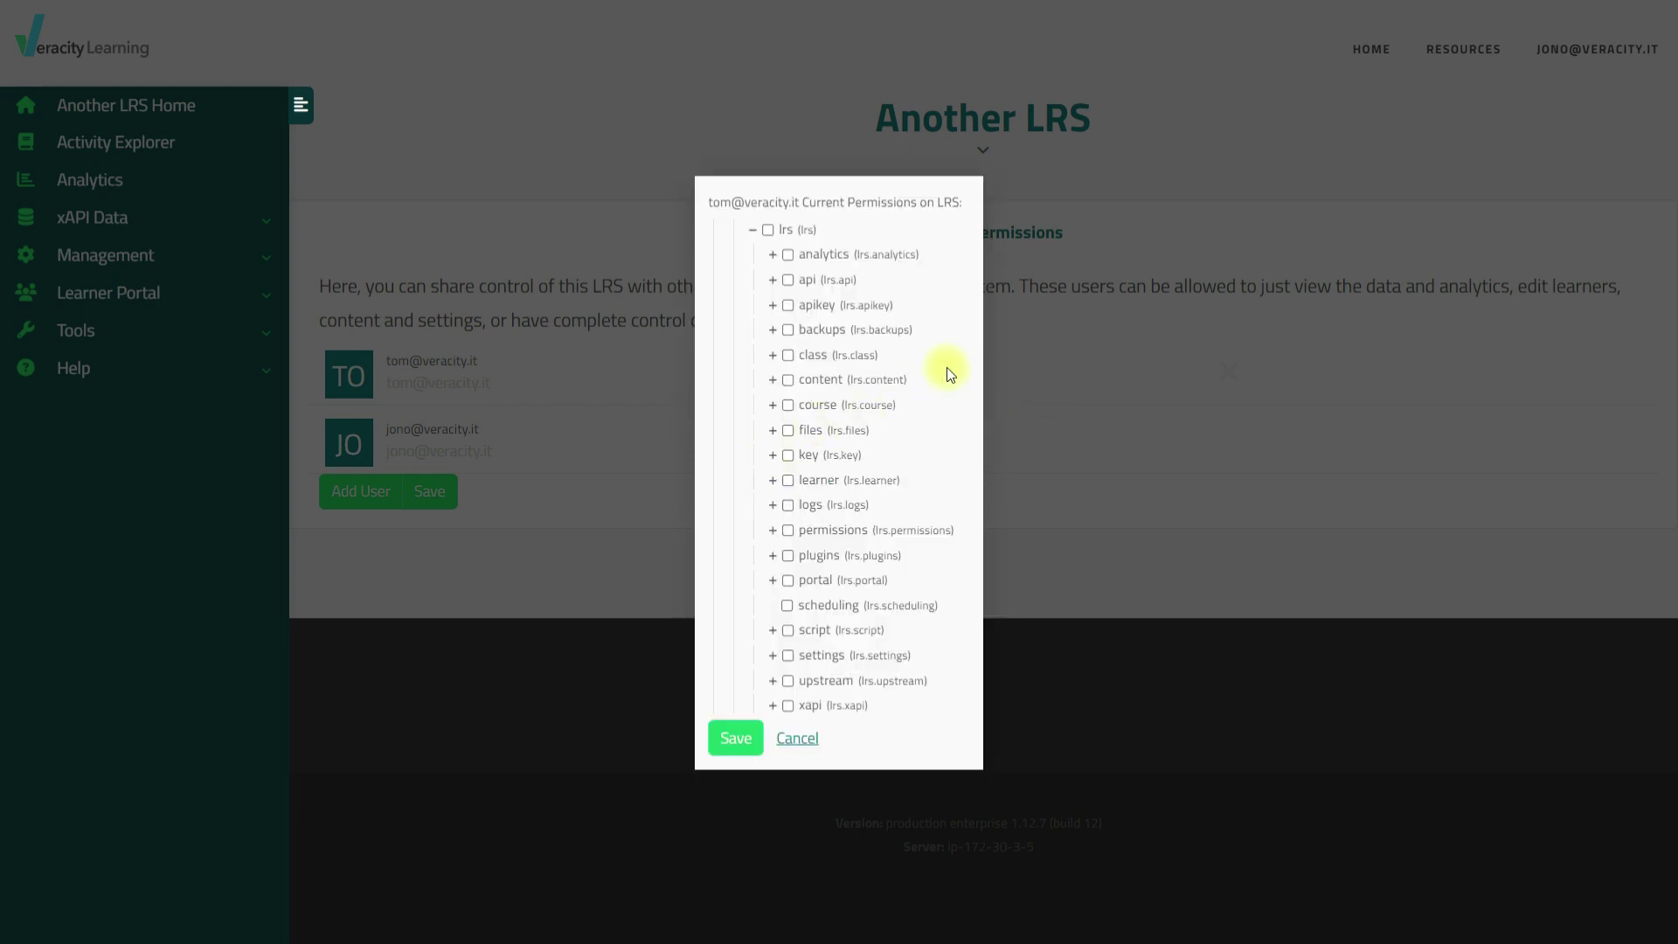
{"action": "left_click", "coordinate": [772, 354]}
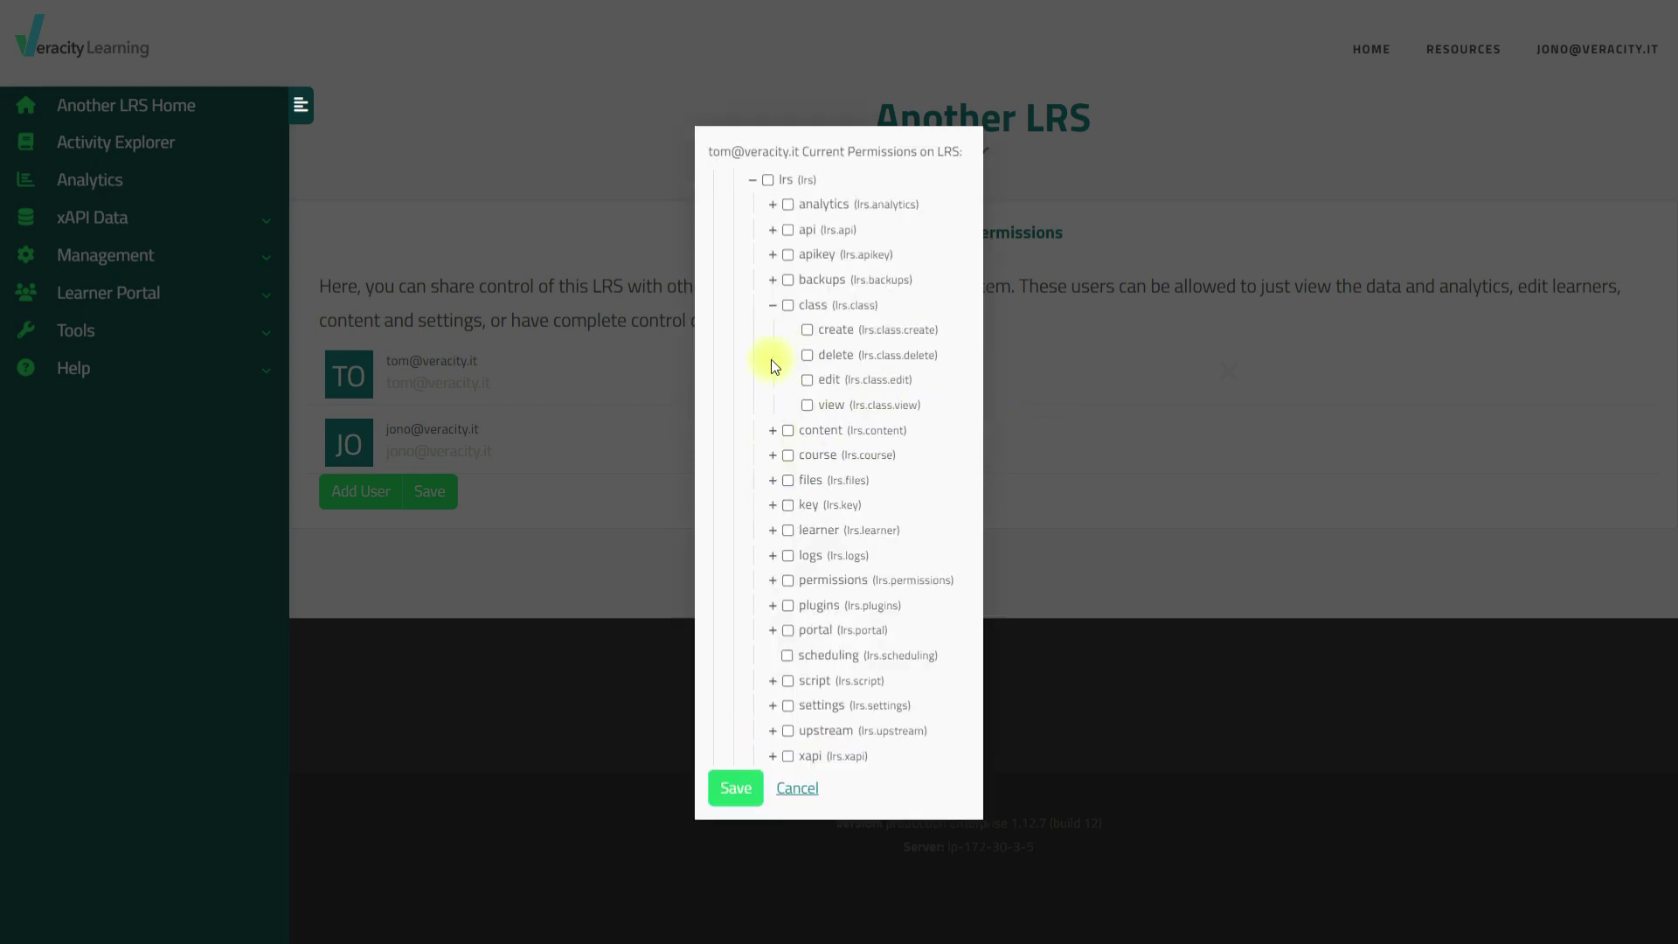
{"action": "left_click", "coordinate": [769, 437]}
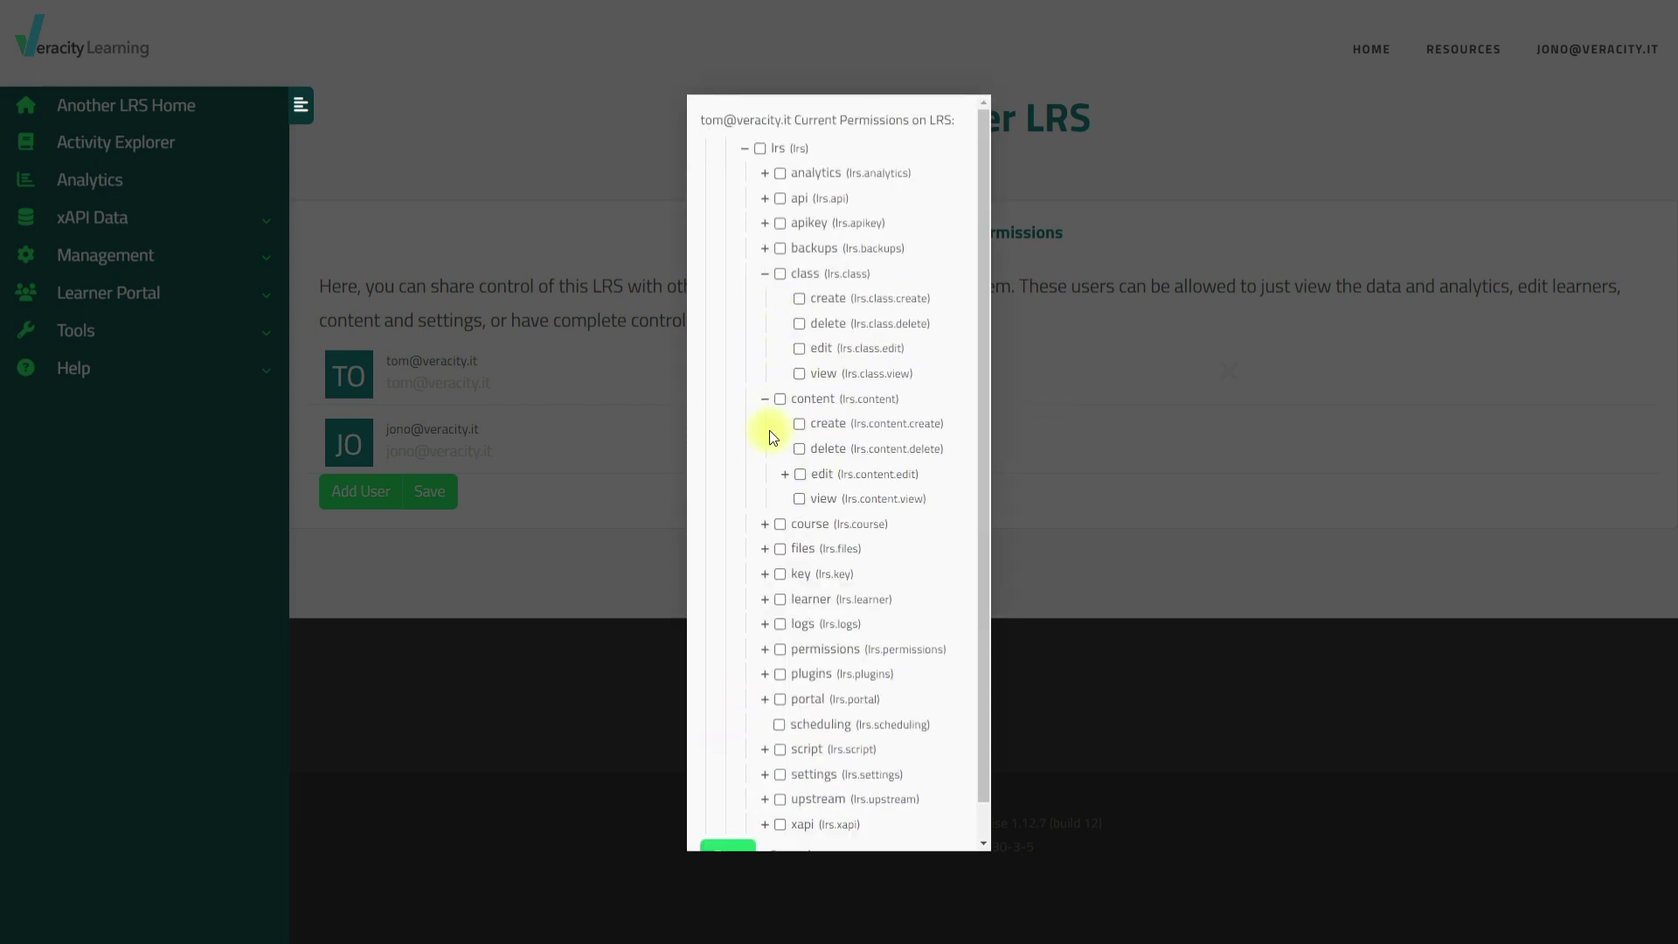
{"action": "left_click", "coordinate": [764, 527]}
{"action": "left_click", "coordinate": [781, 474]}
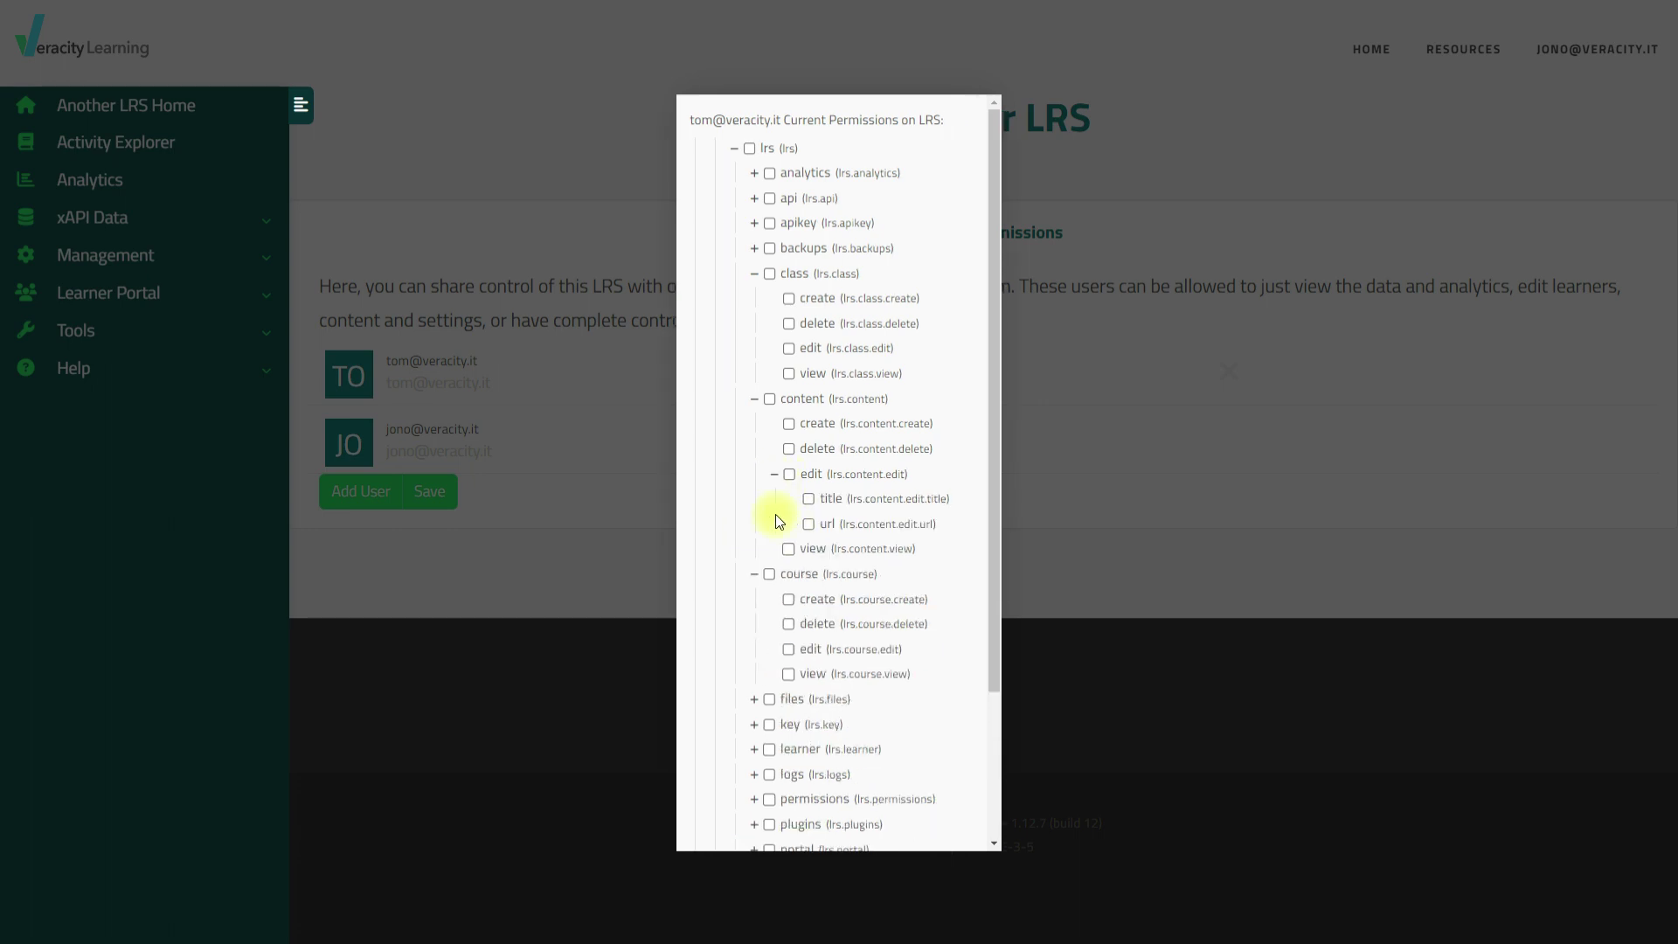
- Grant the user the create, view and edit permissions within the key branch
{"action": "left_click", "coordinate": [754, 724]}
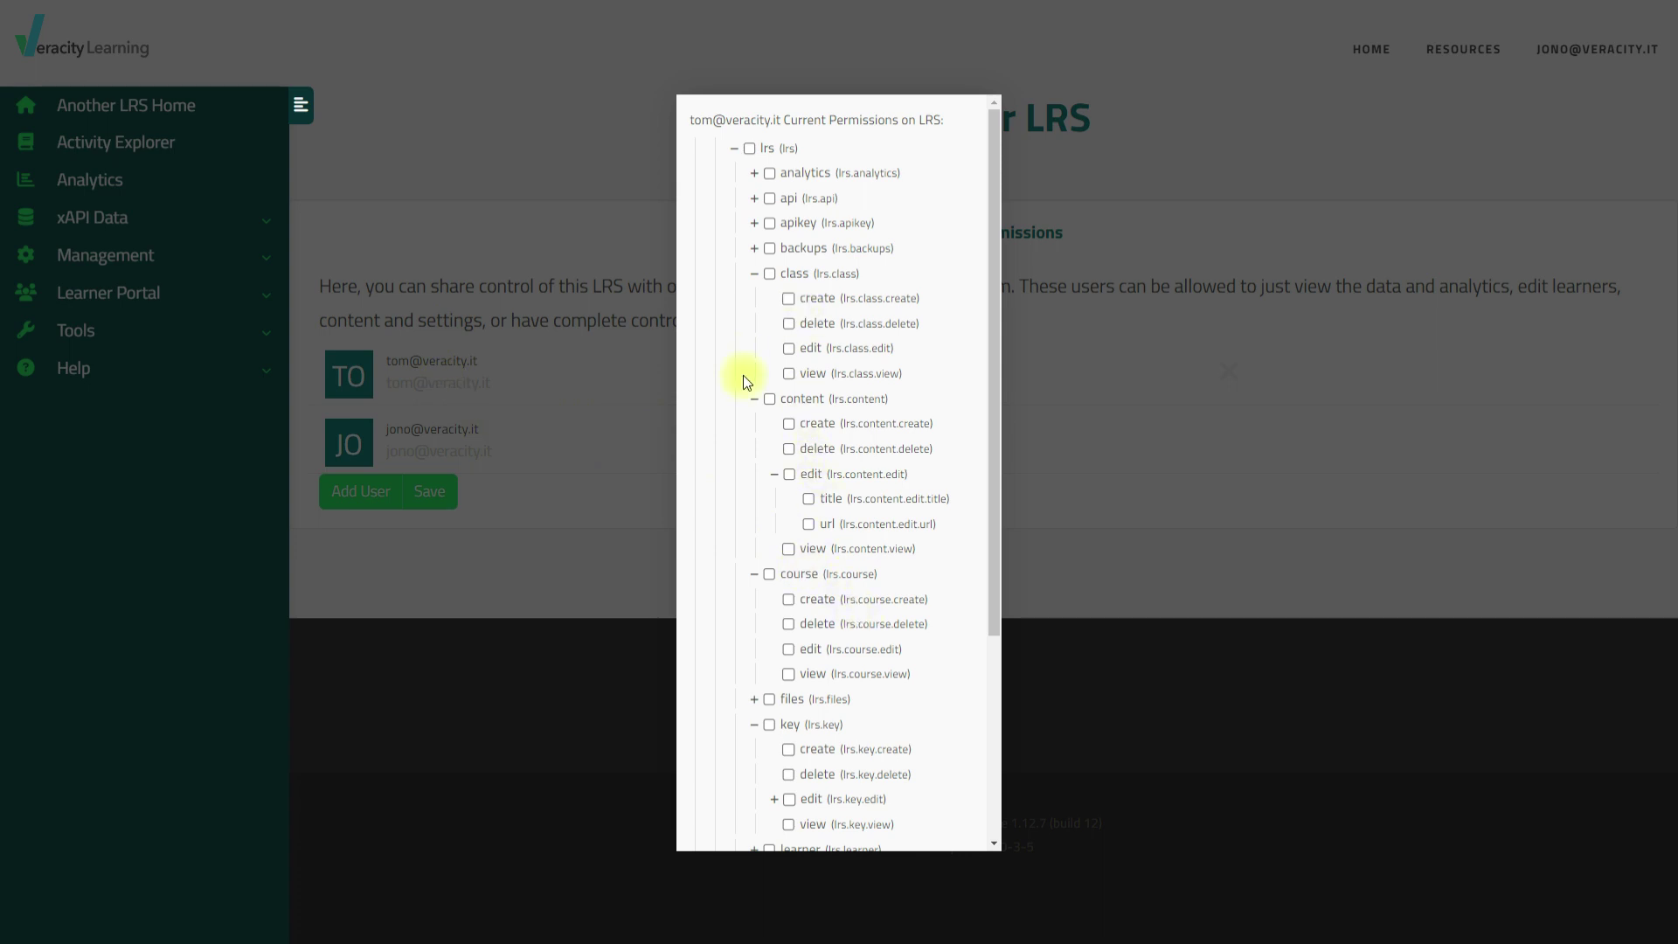
{"action": "scroll", "coordinate": [791, 612], "scroll_direction": "down", "scroll_amount": 3}
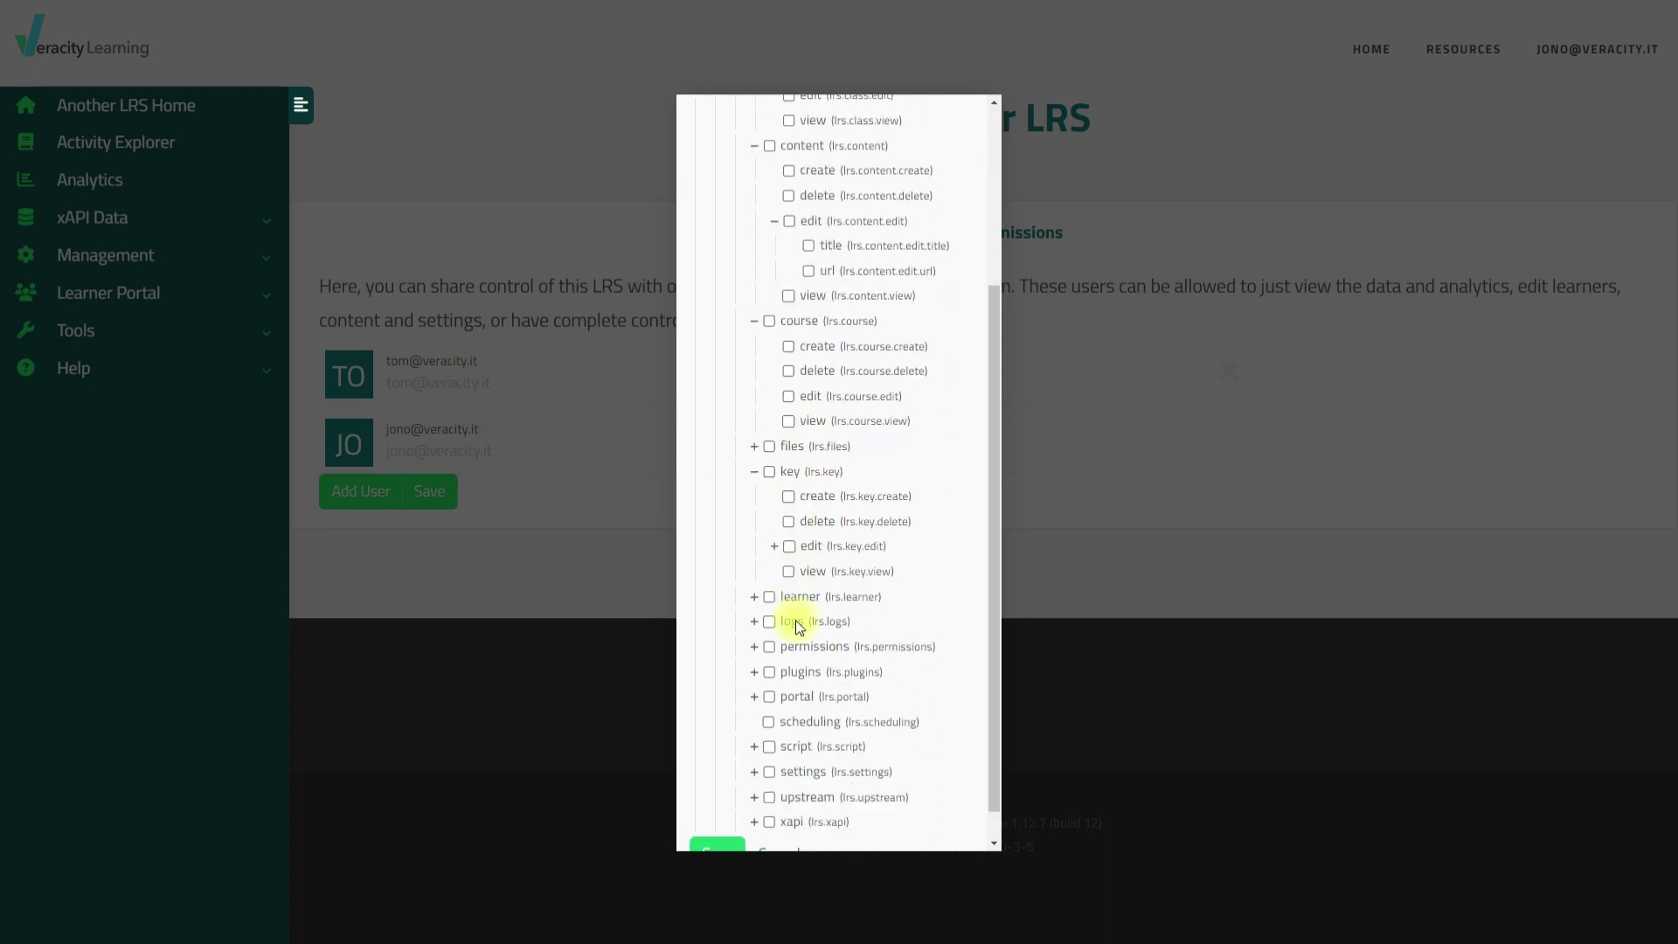
{"action": "left_click", "coordinate": [788, 463]}
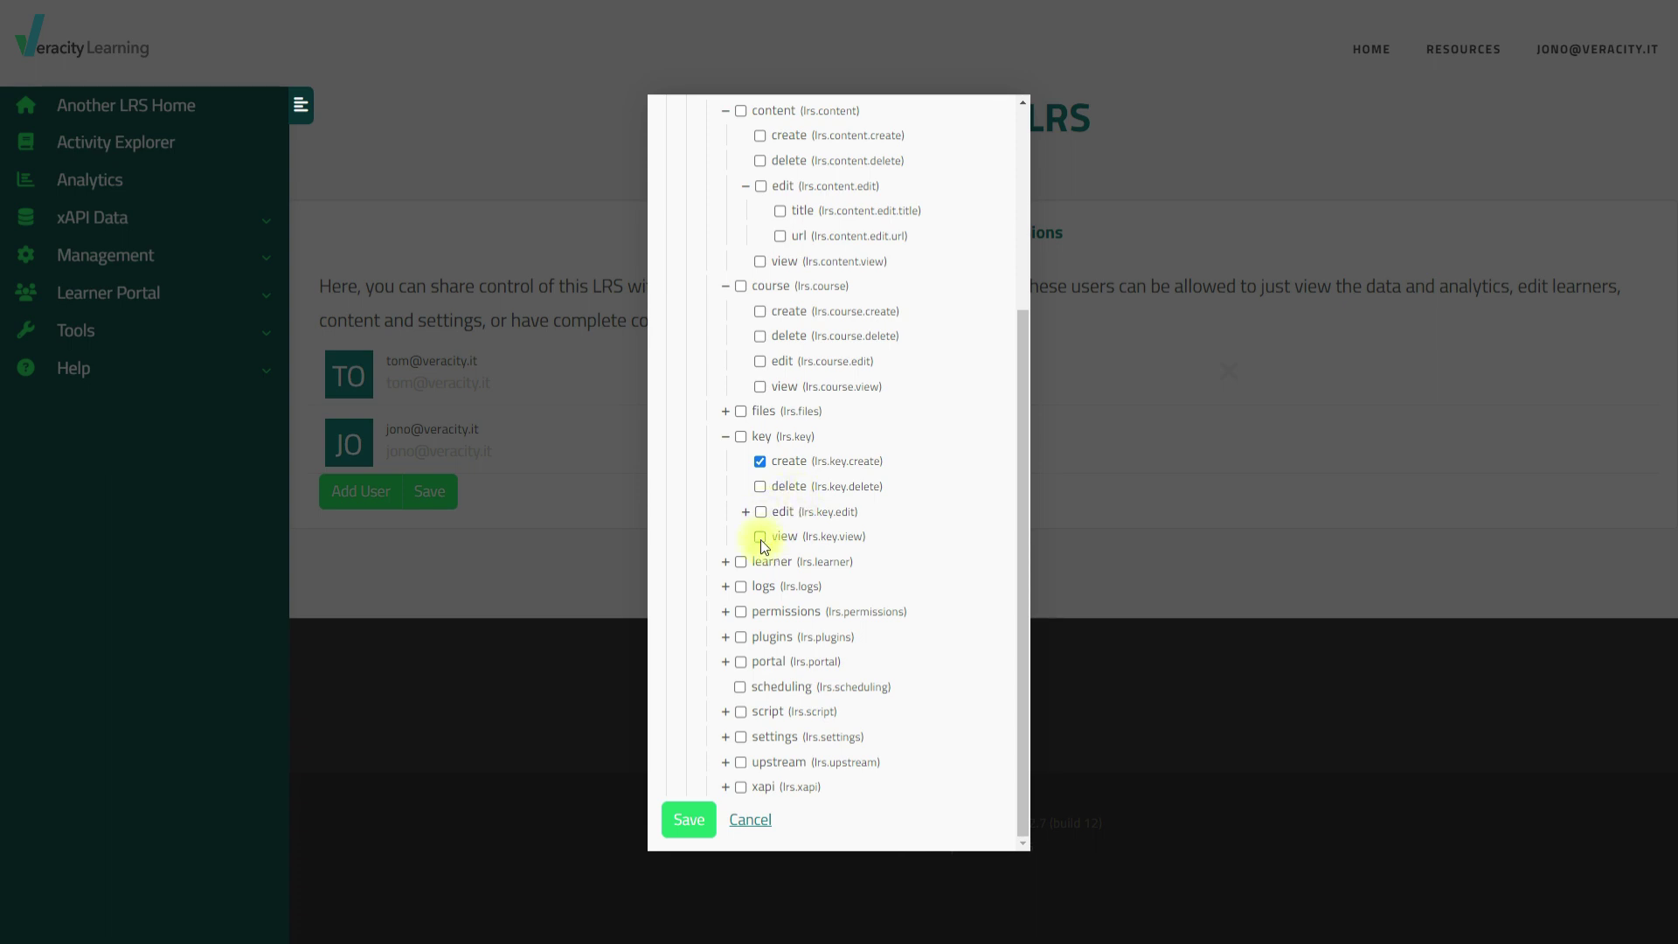
{"action": "left_click", "coordinate": [761, 537]}
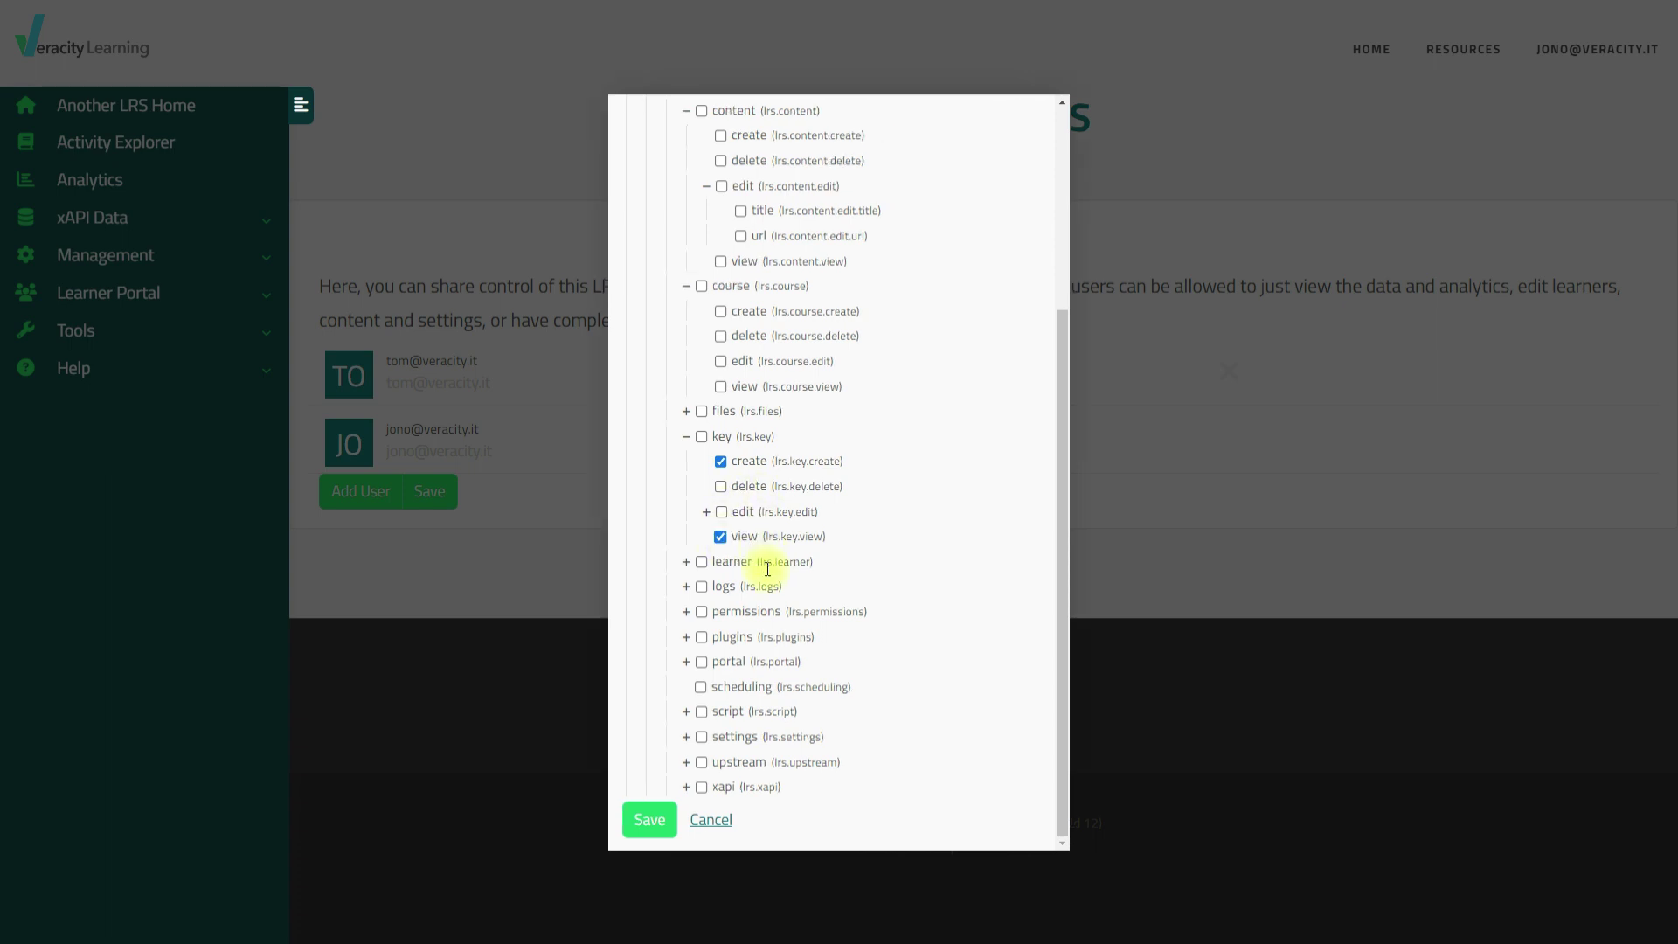
{"action": "left_click", "coordinate": [721, 516]}
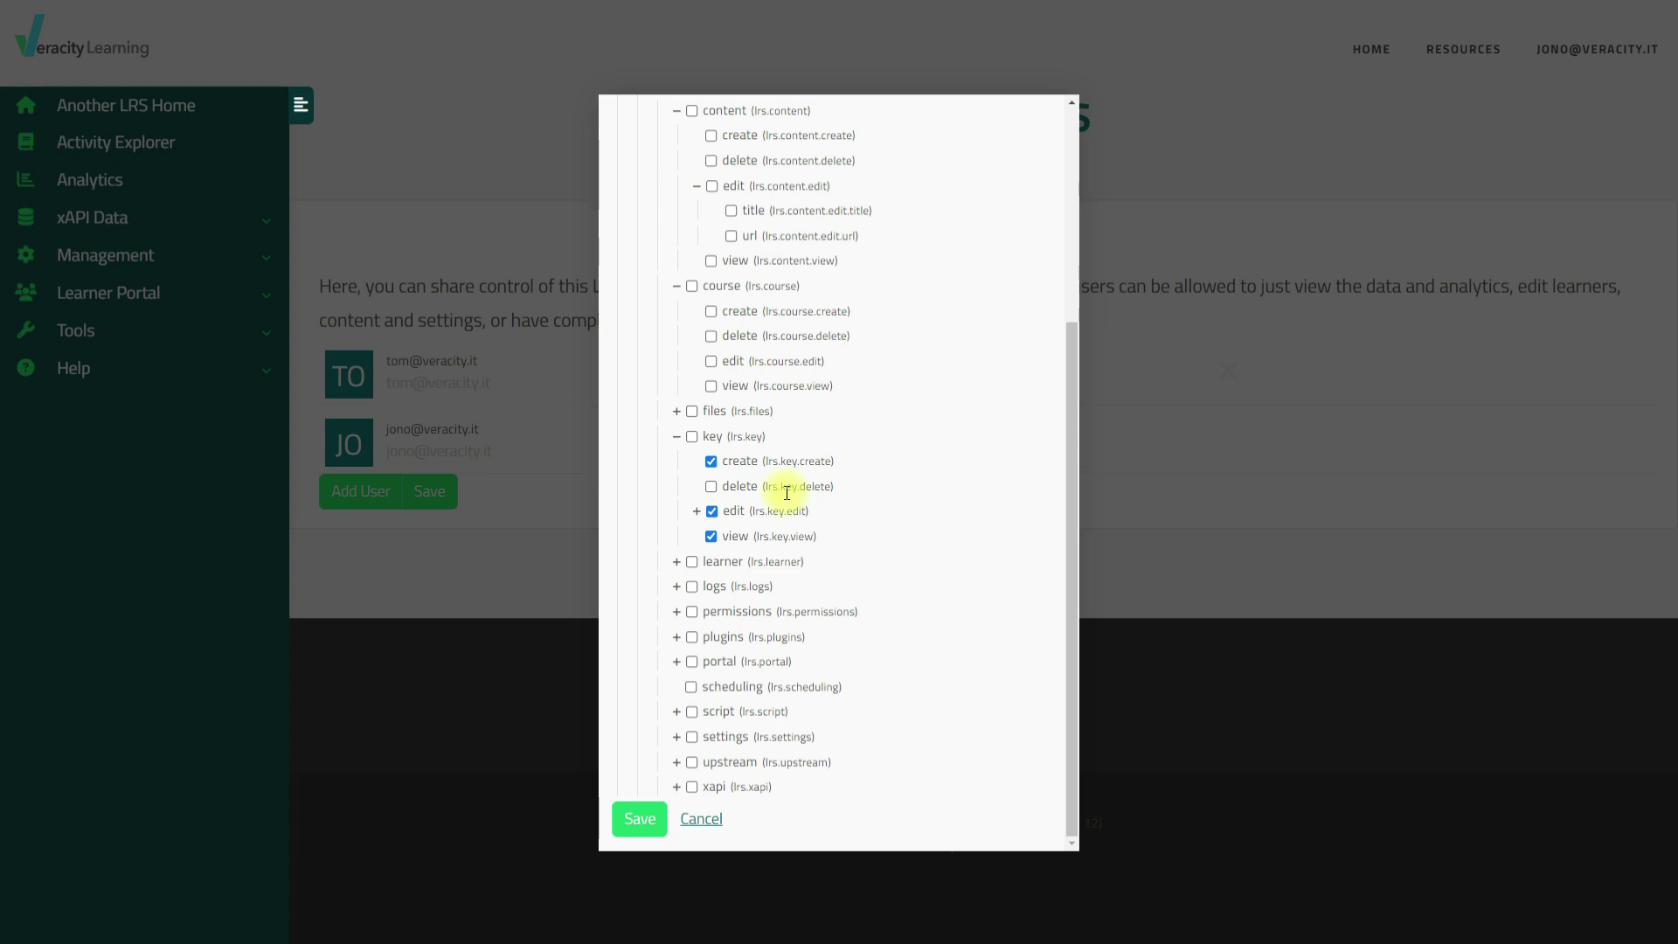
- Grant the user the whole backups permission, including export and import, and save the custom permissions
{"action": "scroll", "coordinate": [785, 494], "scroll_direction": "up", "scroll_amount": 1}
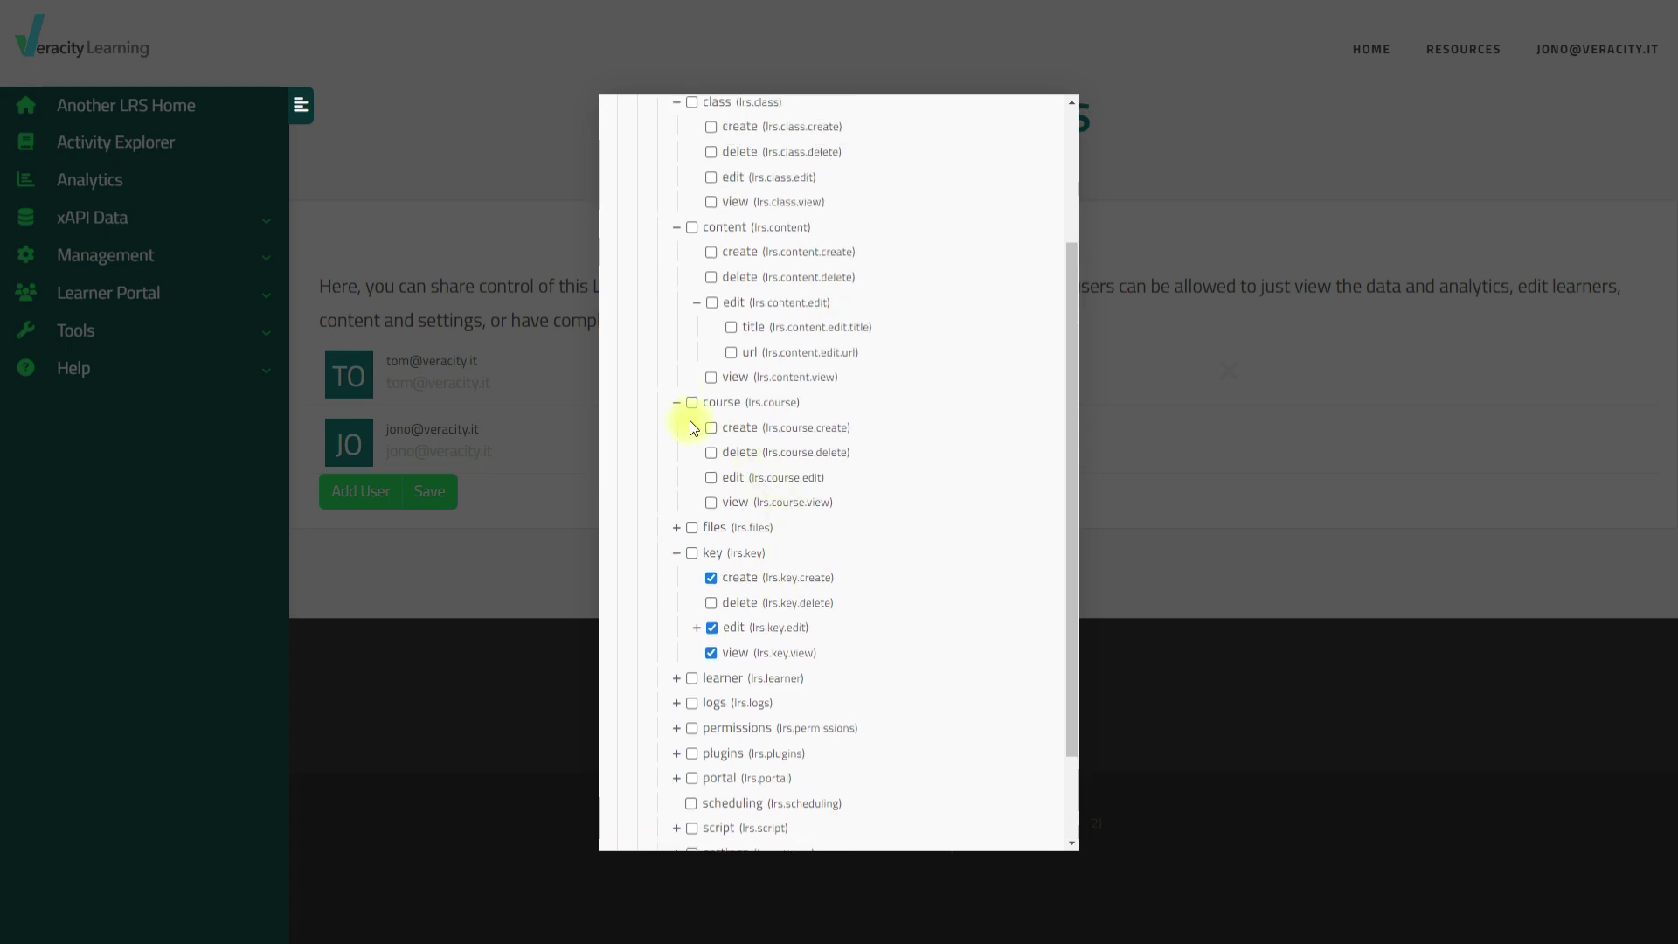
{"action": "scroll", "coordinate": [704, 393], "scroll_direction": "up", "scroll_amount": 2}
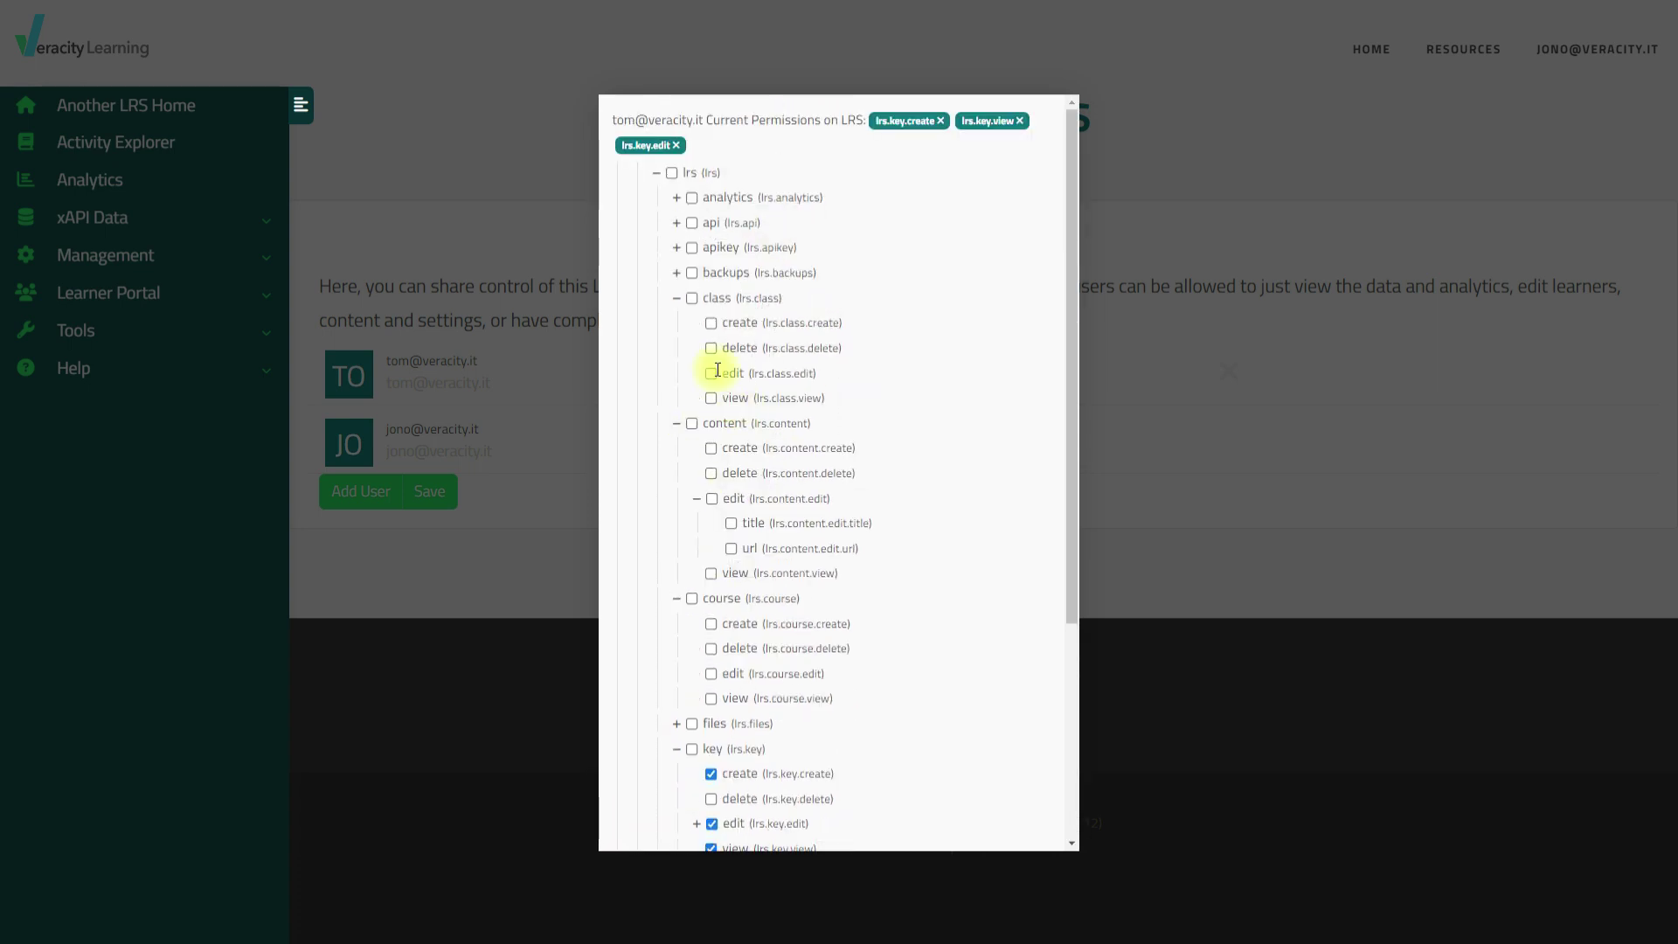
{"action": "left_click", "coordinate": [673, 299]}
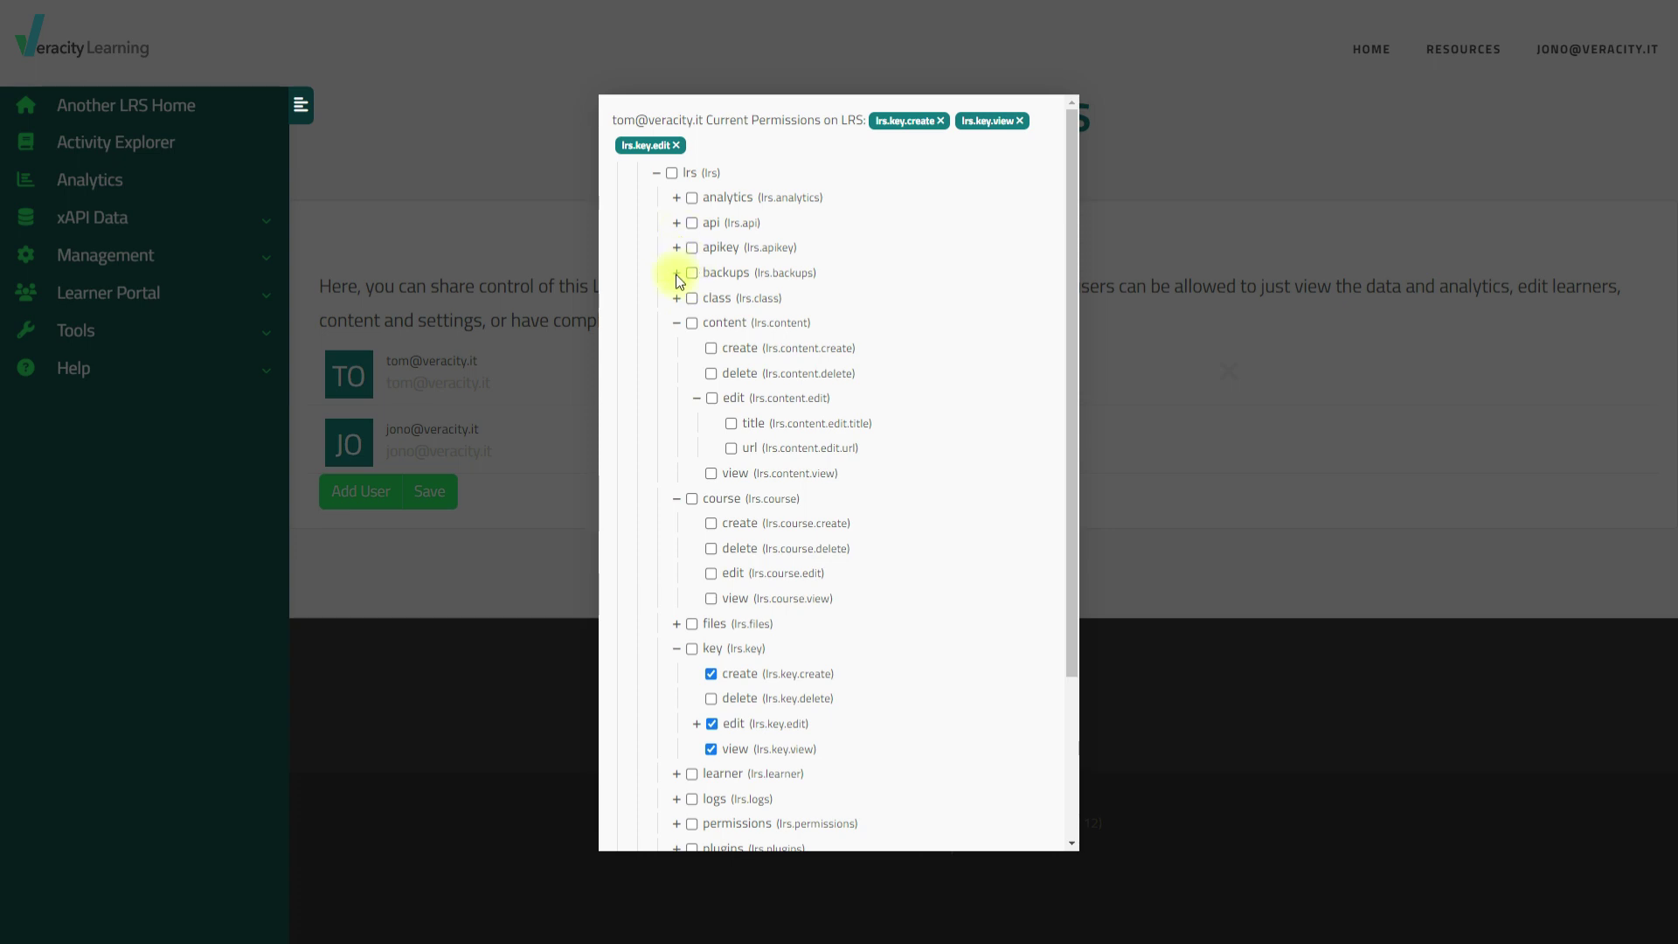
{"action": "left_click", "coordinate": [678, 274]}
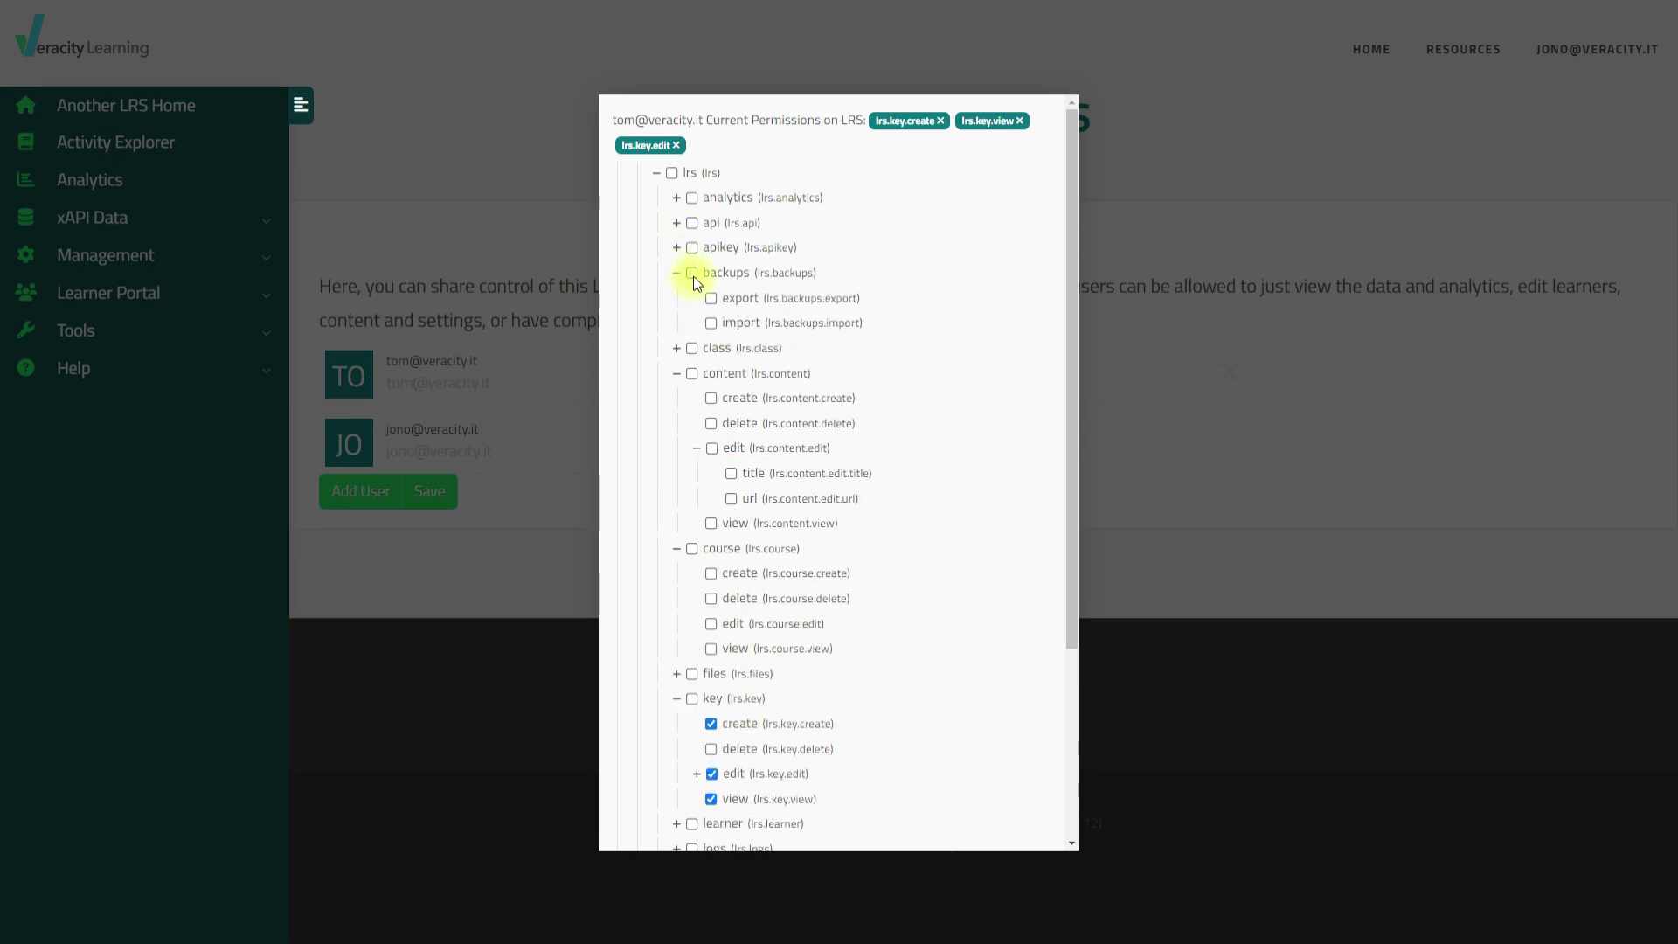
{"action": "left_click", "coordinate": [692, 274]}
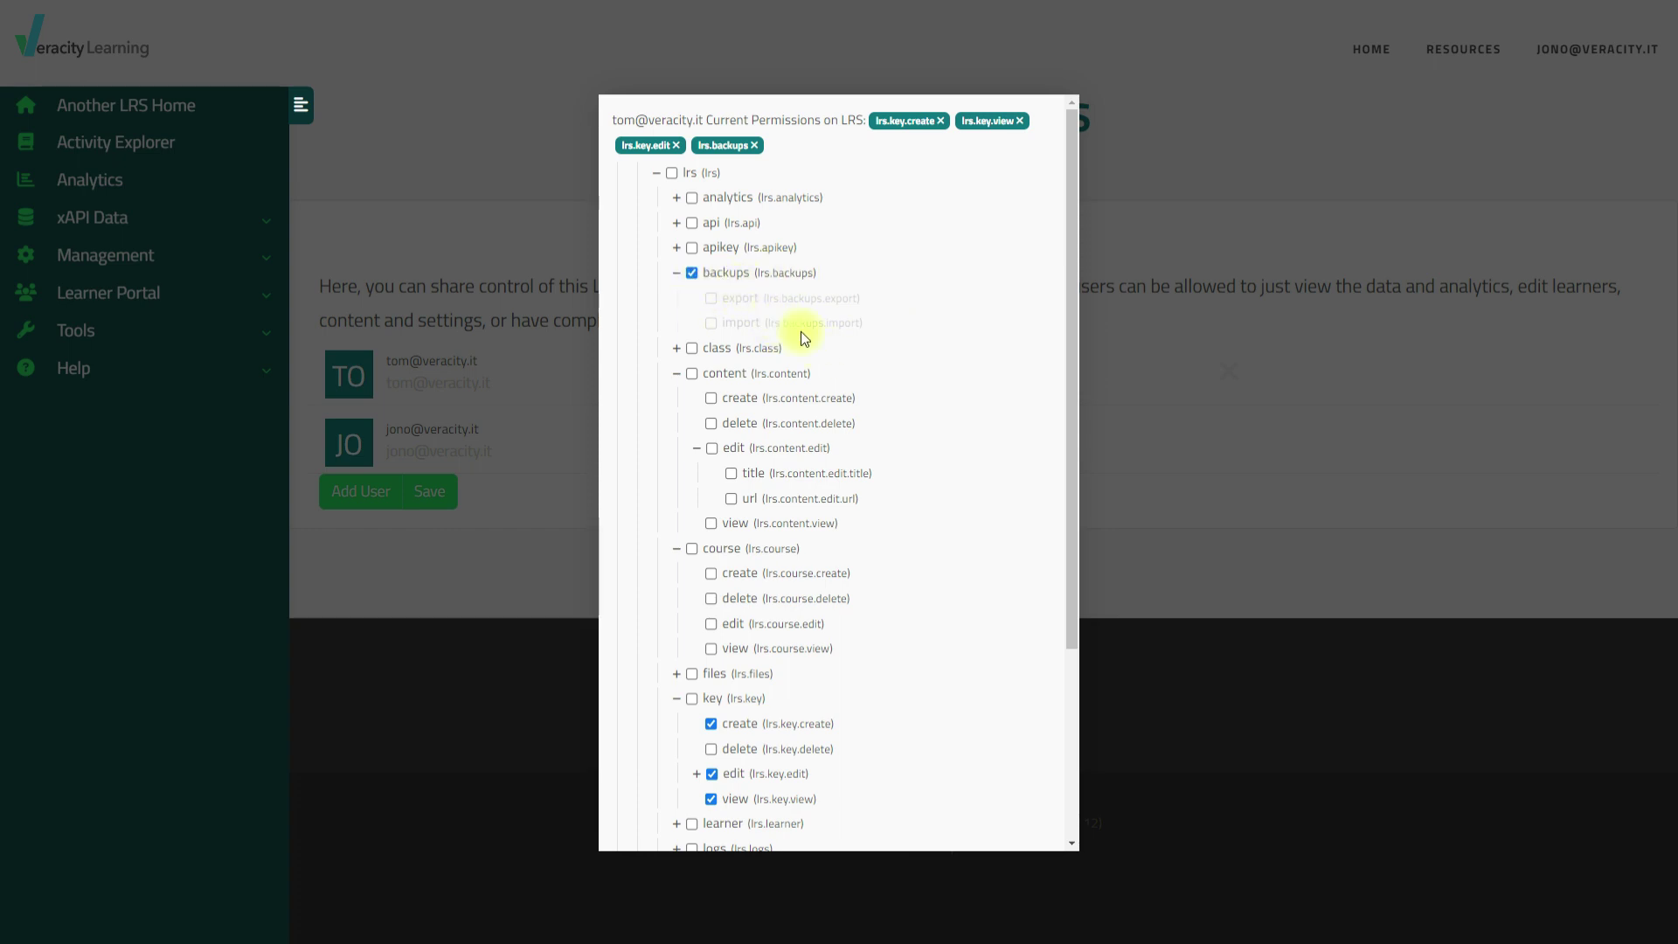
{"action": "scroll", "coordinate": [804, 338], "scroll_direction": "down", "scroll_amount": 3}
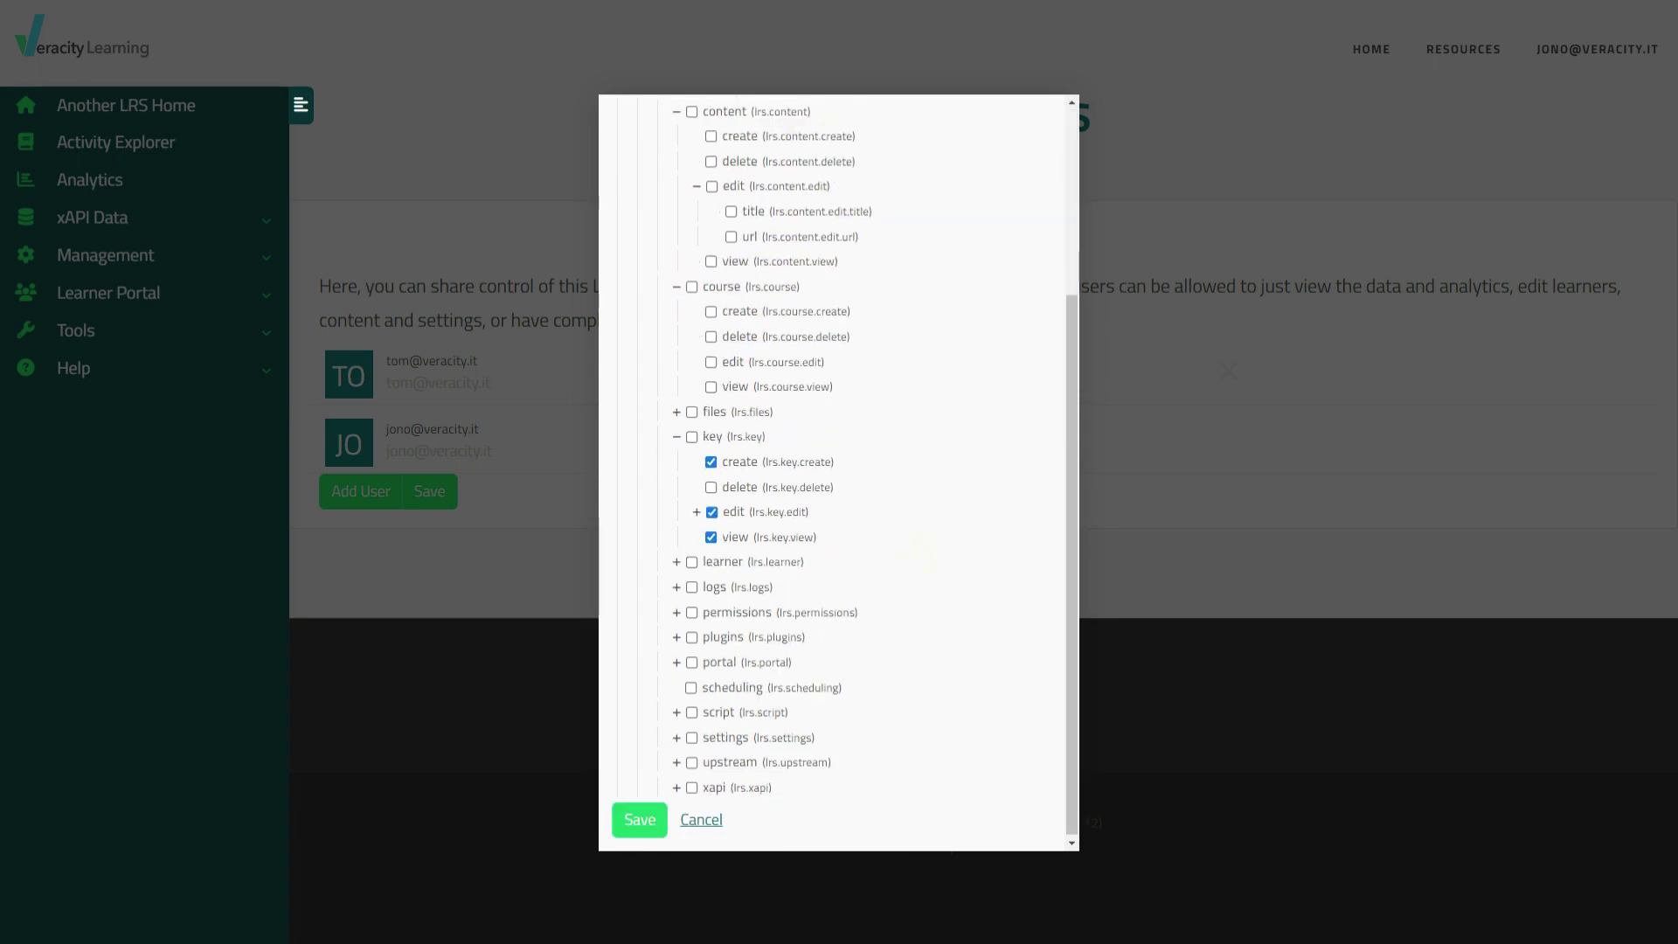
{"action": "left_click", "coordinate": [634, 821]}
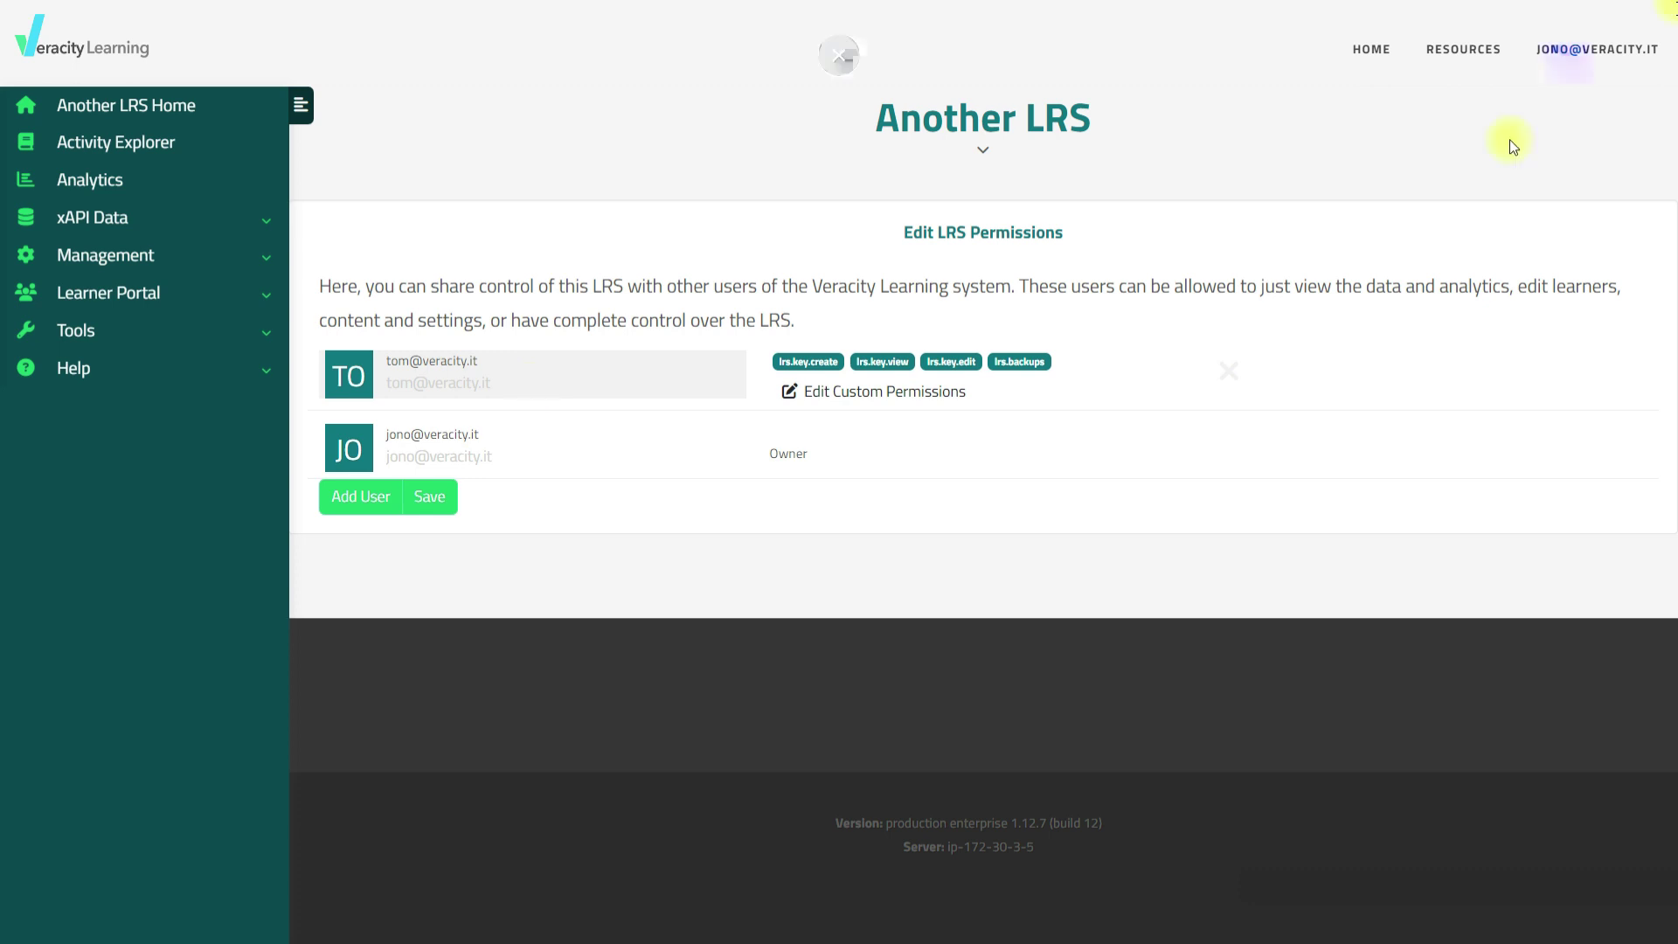
- Review the list of users available to add to the LRS and close it without adding anyone
{"action": "left_click", "coordinate": [356, 505]}
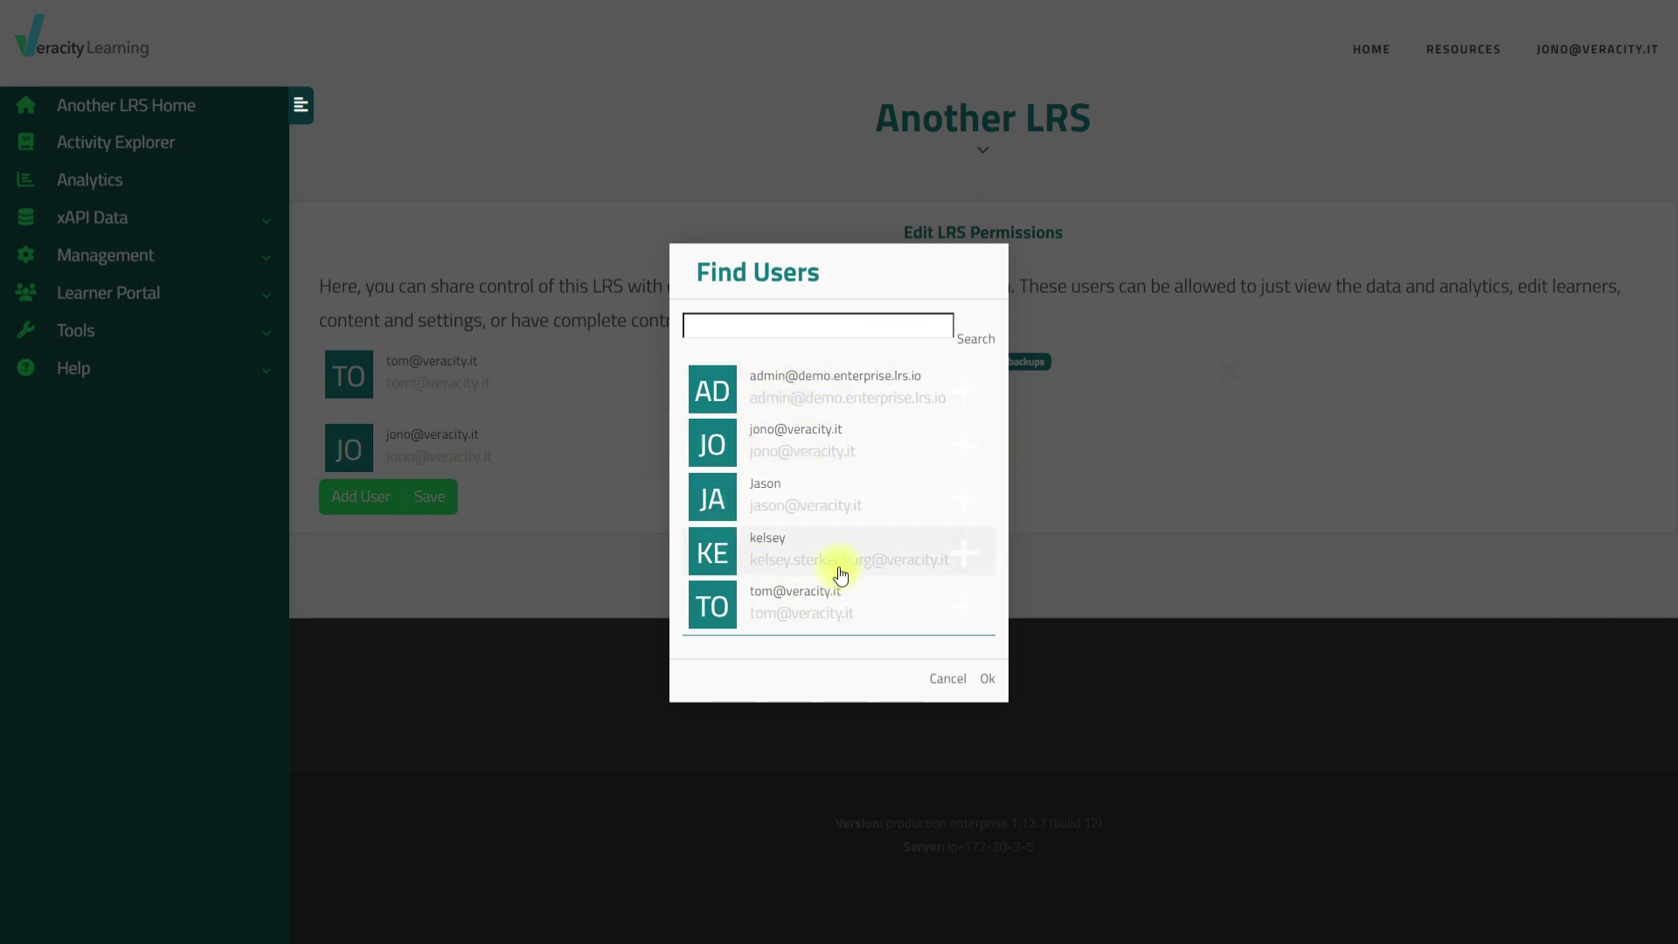
{"action": "left_click", "coordinate": [948, 678]}
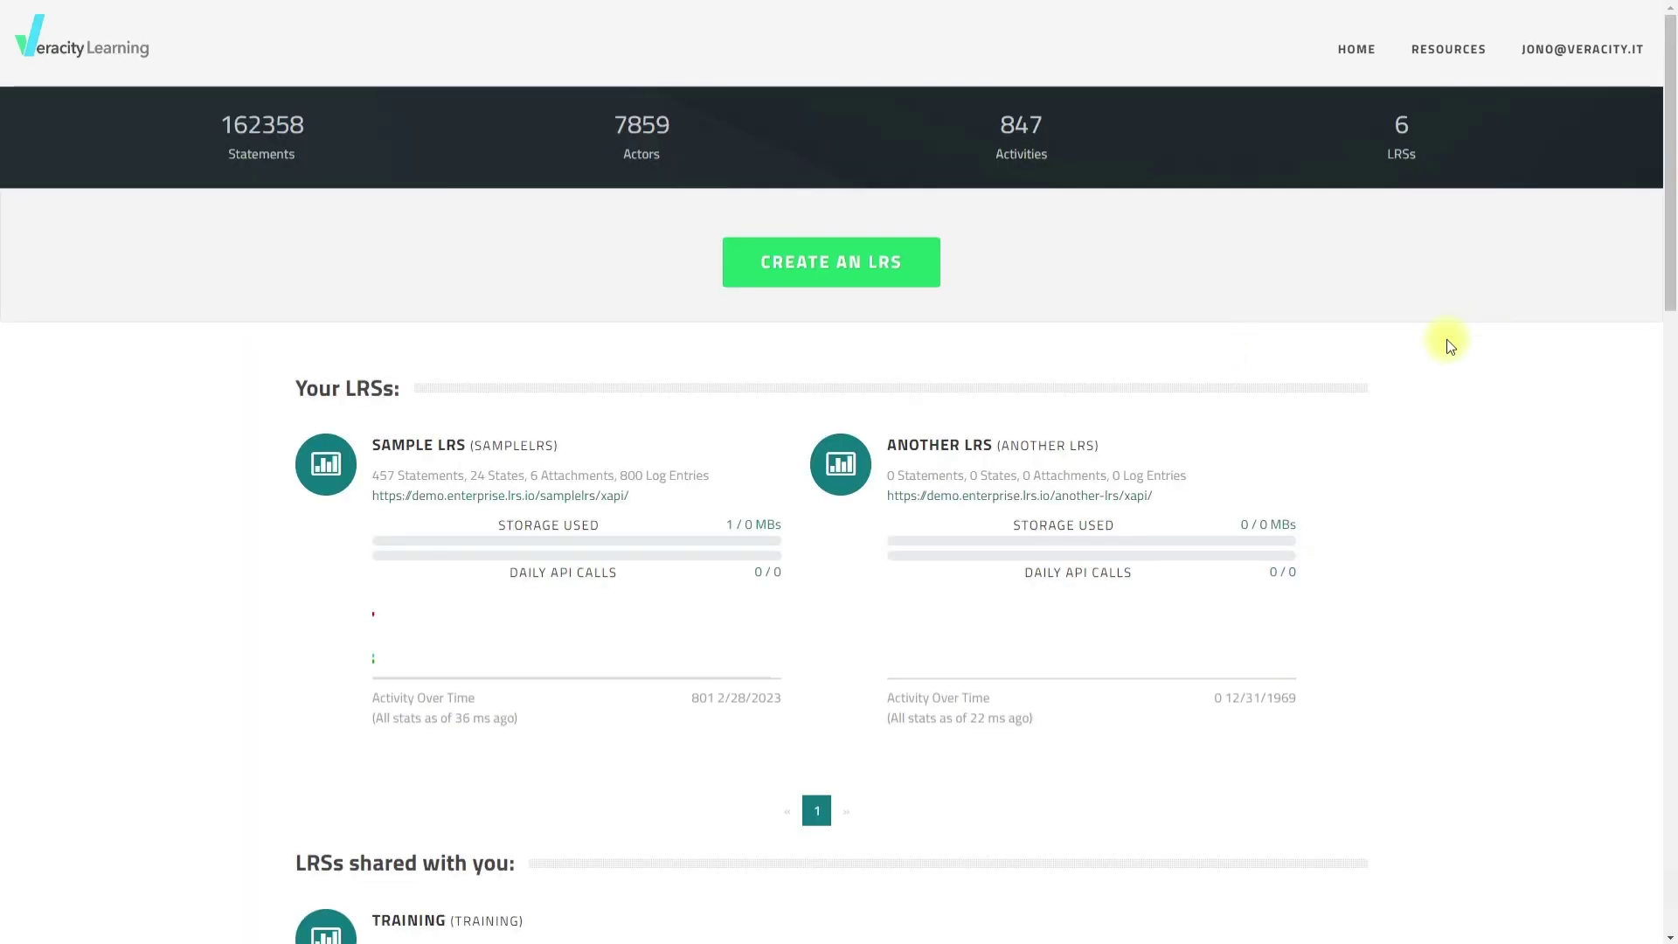
- View the signed-in account's editable details, including the Publicly Listed option, and leave without saving
{"action": "mouse_move", "coordinate": [1569, 49]}
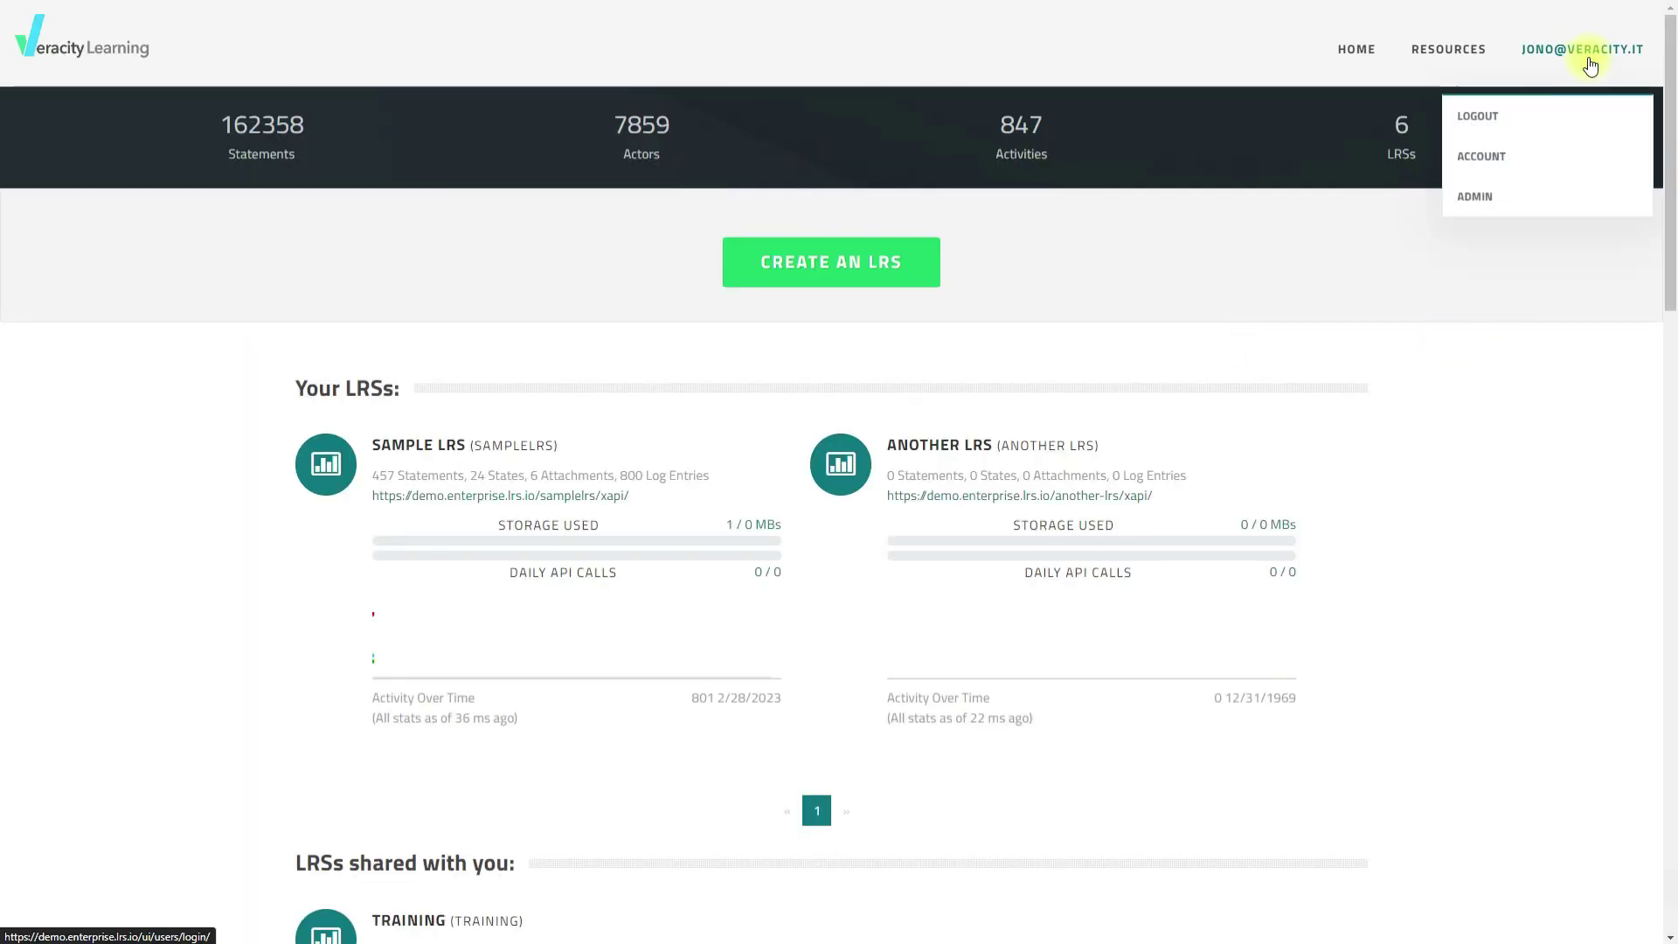
{"action": "left_click", "coordinate": [1517, 157]}
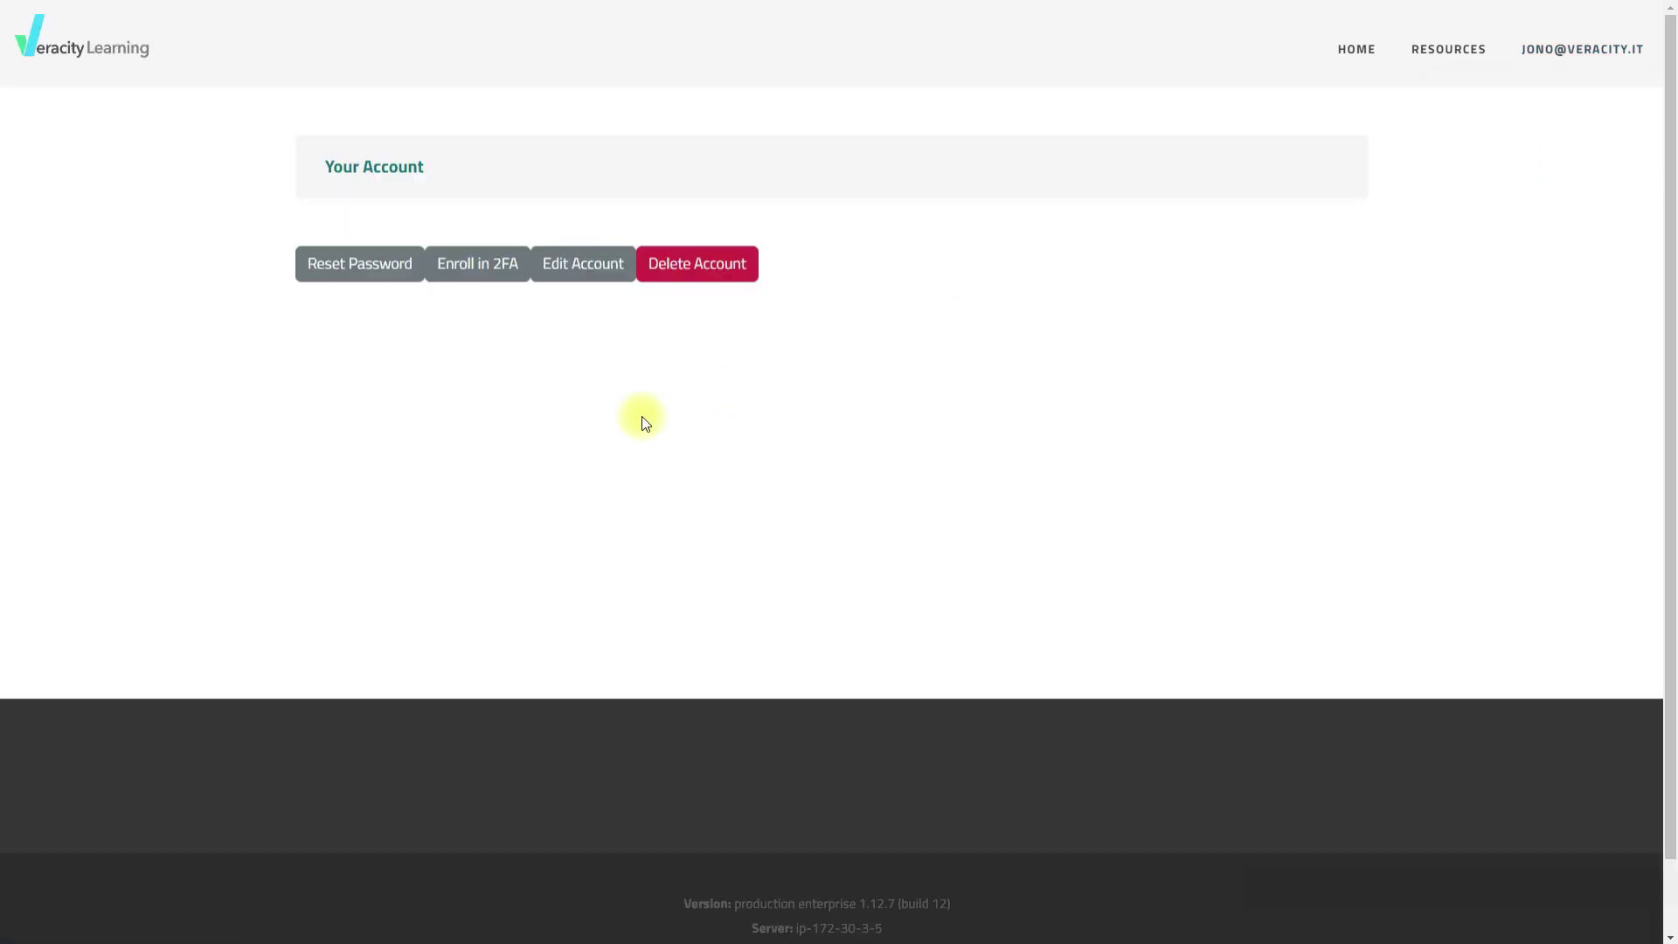
{"action": "left_click", "coordinate": [584, 265]}
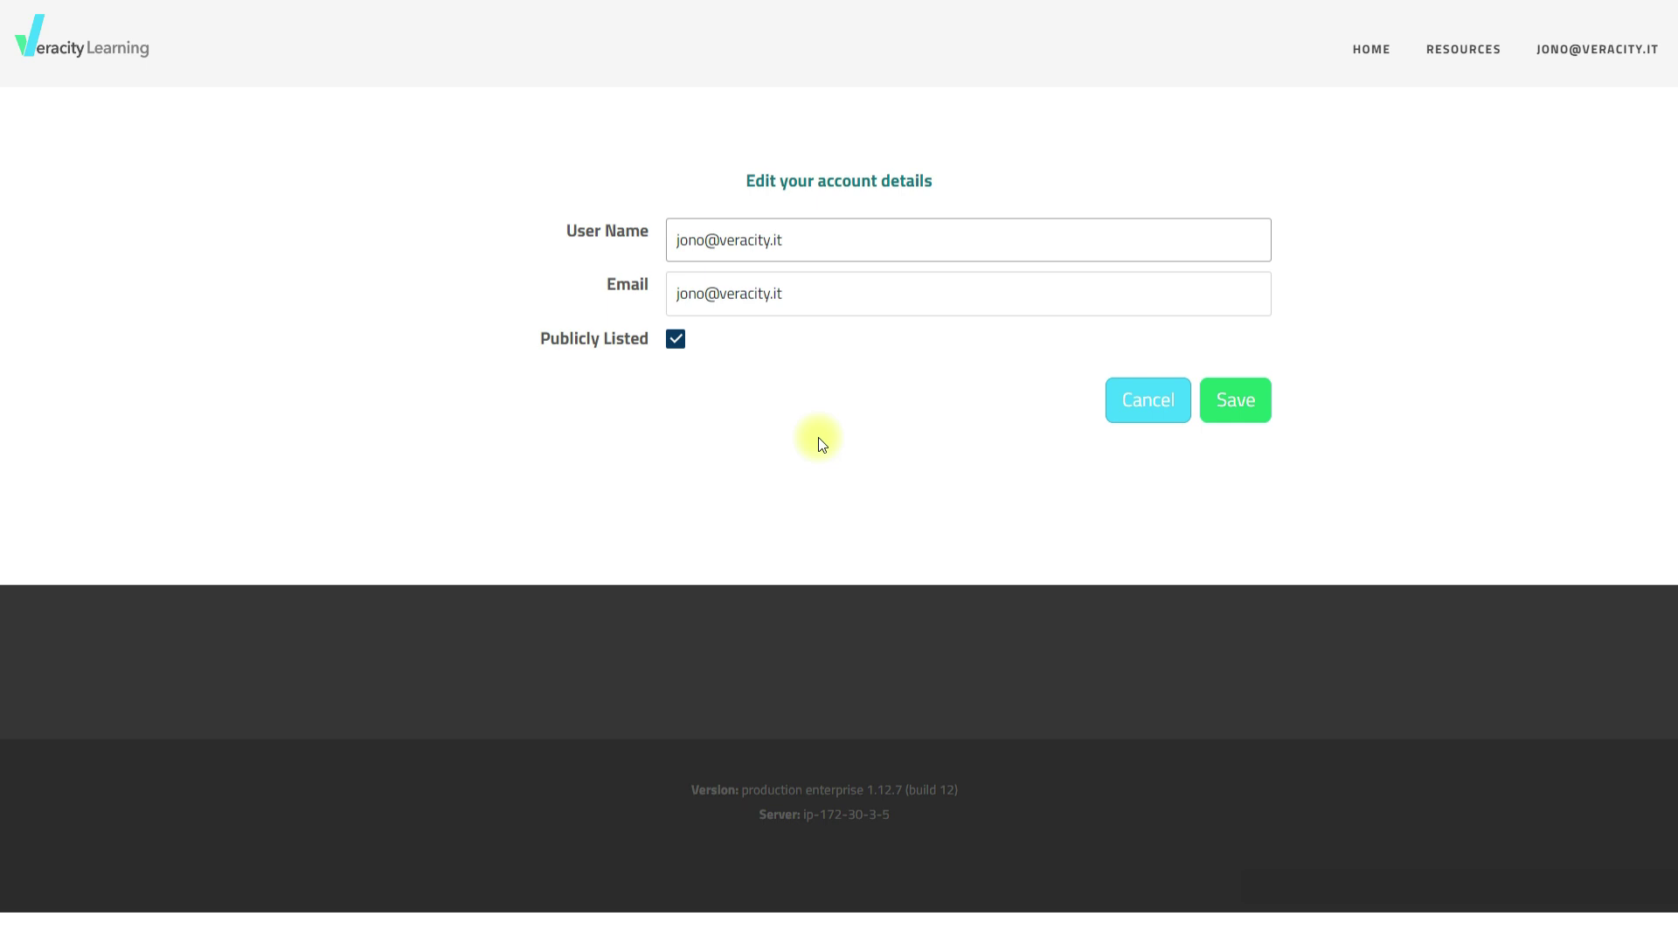
{"action": "left_click", "coordinate": [1141, 414]}
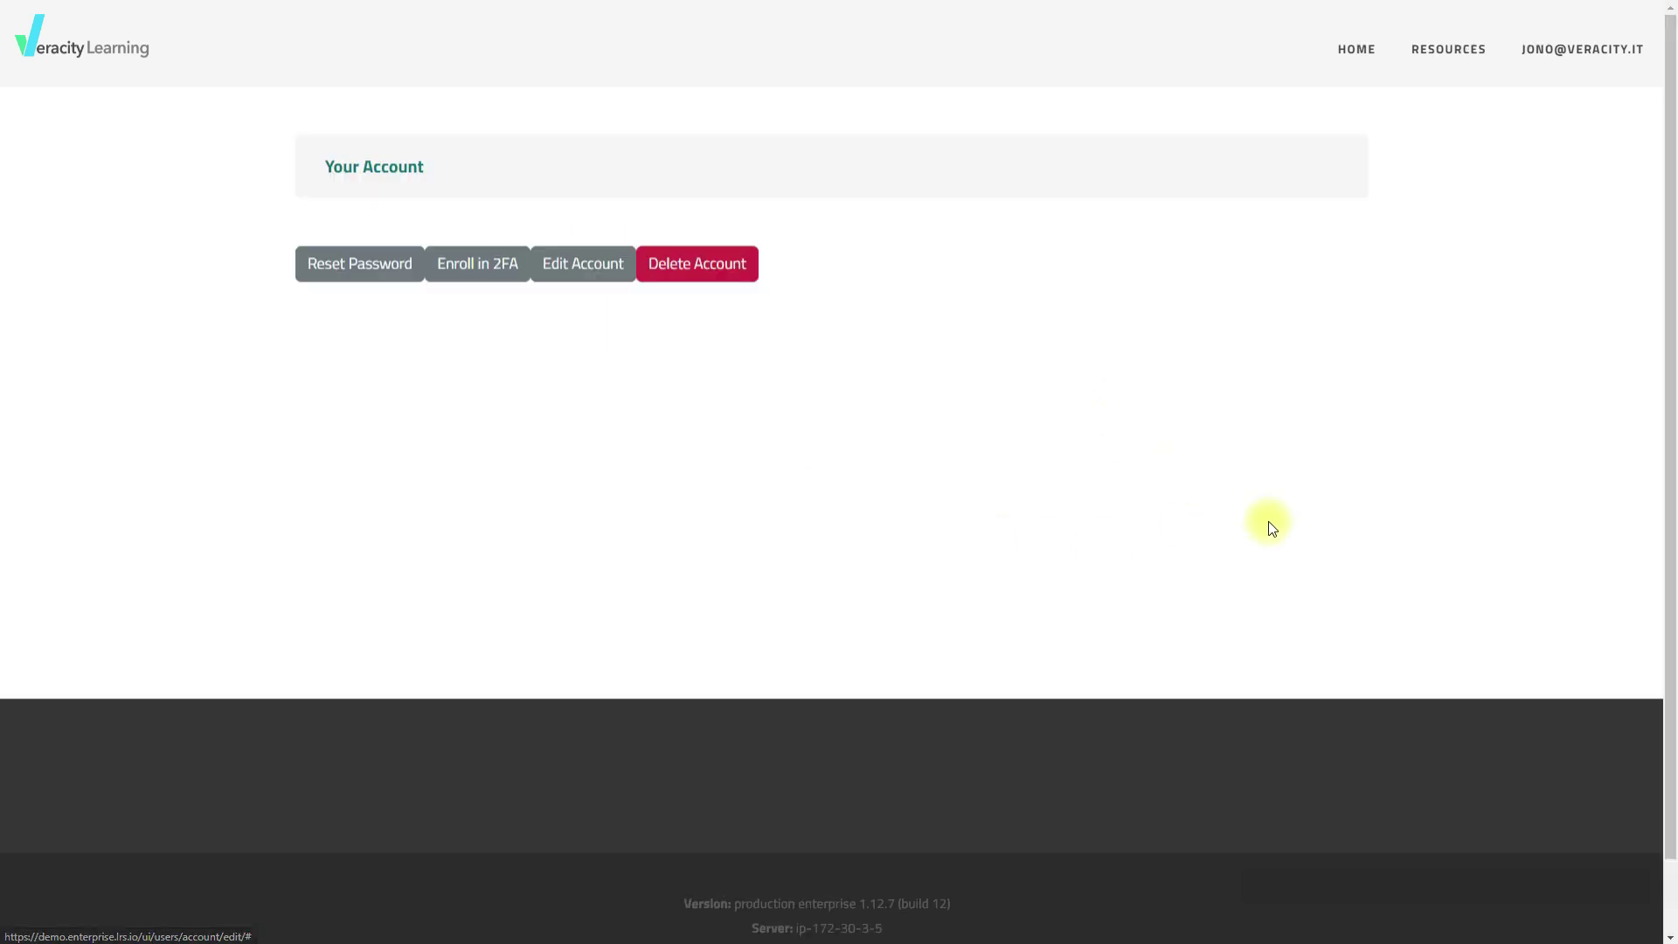